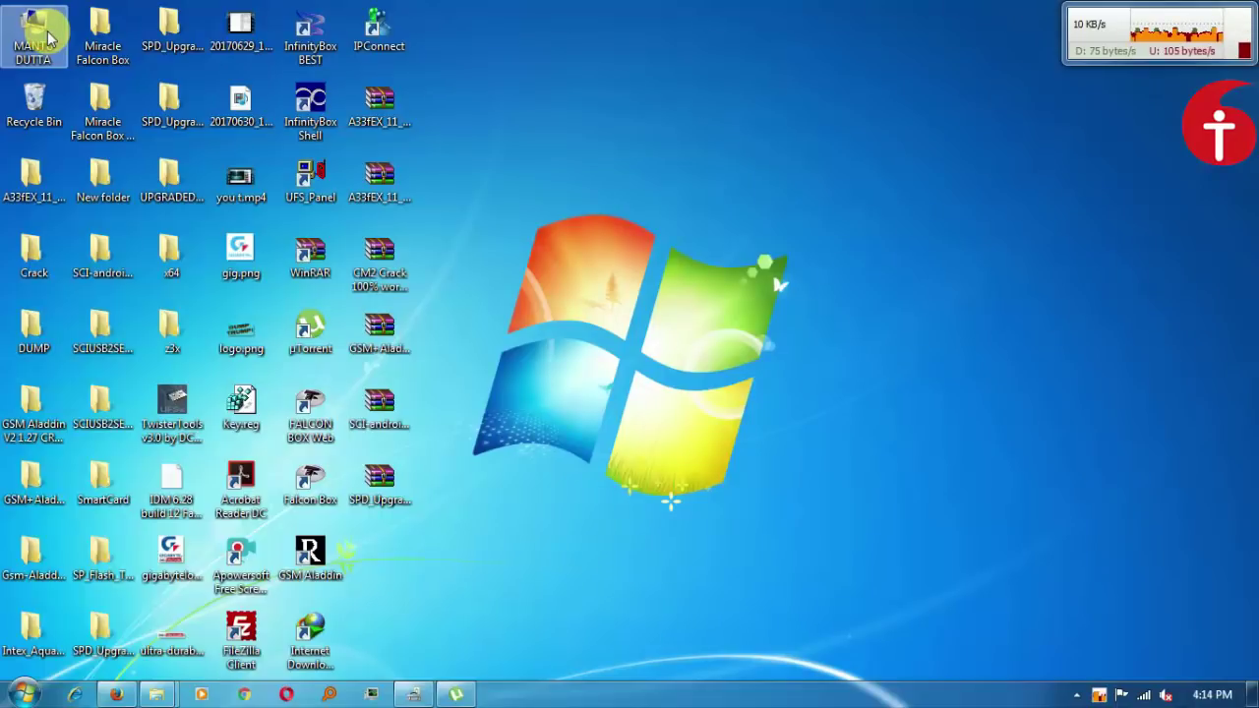
# Browse from Computer to Downloads > Compressed and open InfinityBox_install_BEST_v2.29.7z in WinRAR.
pyautogui.doubleClick(49, 38)
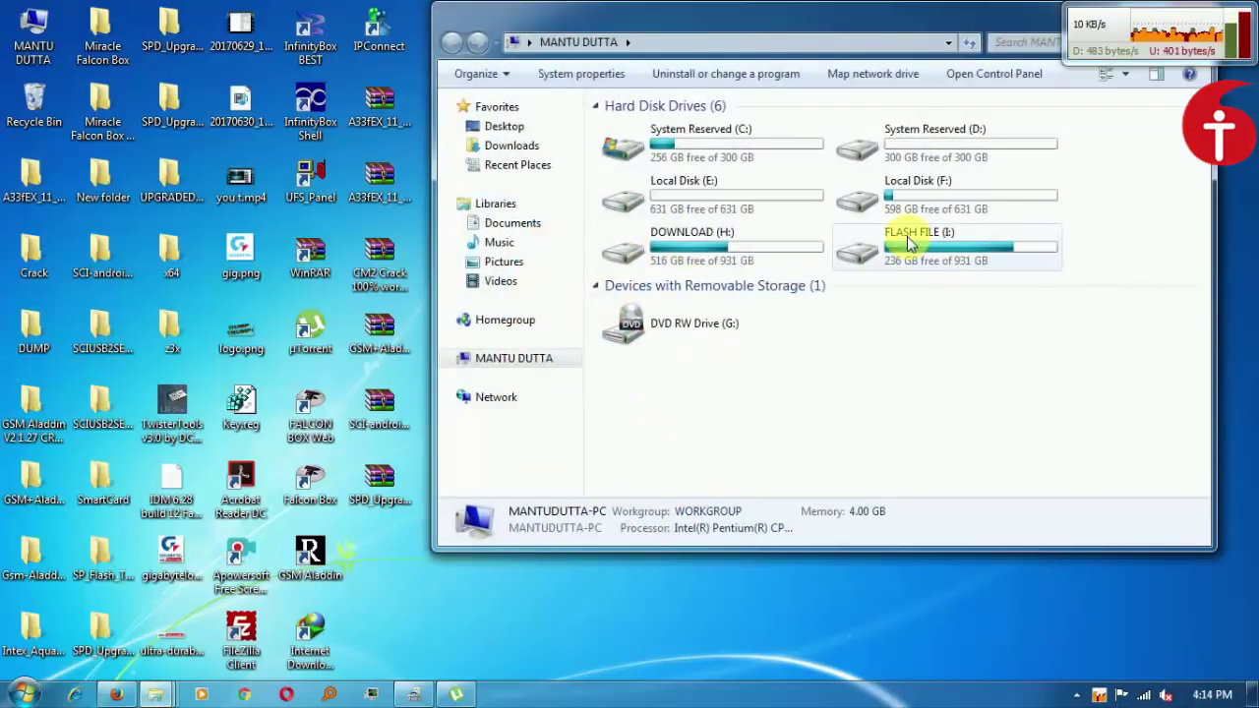
pyautogui.doubleClick(739, 148)
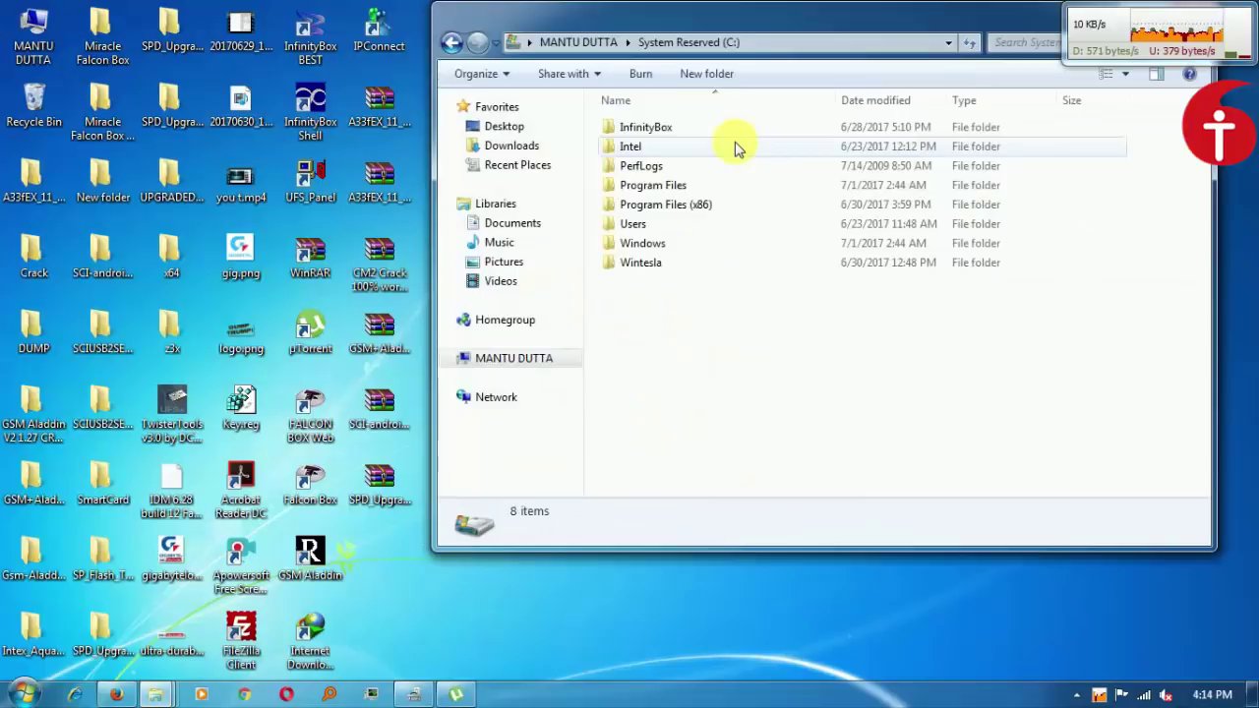
pyautogui.click(452, 43)
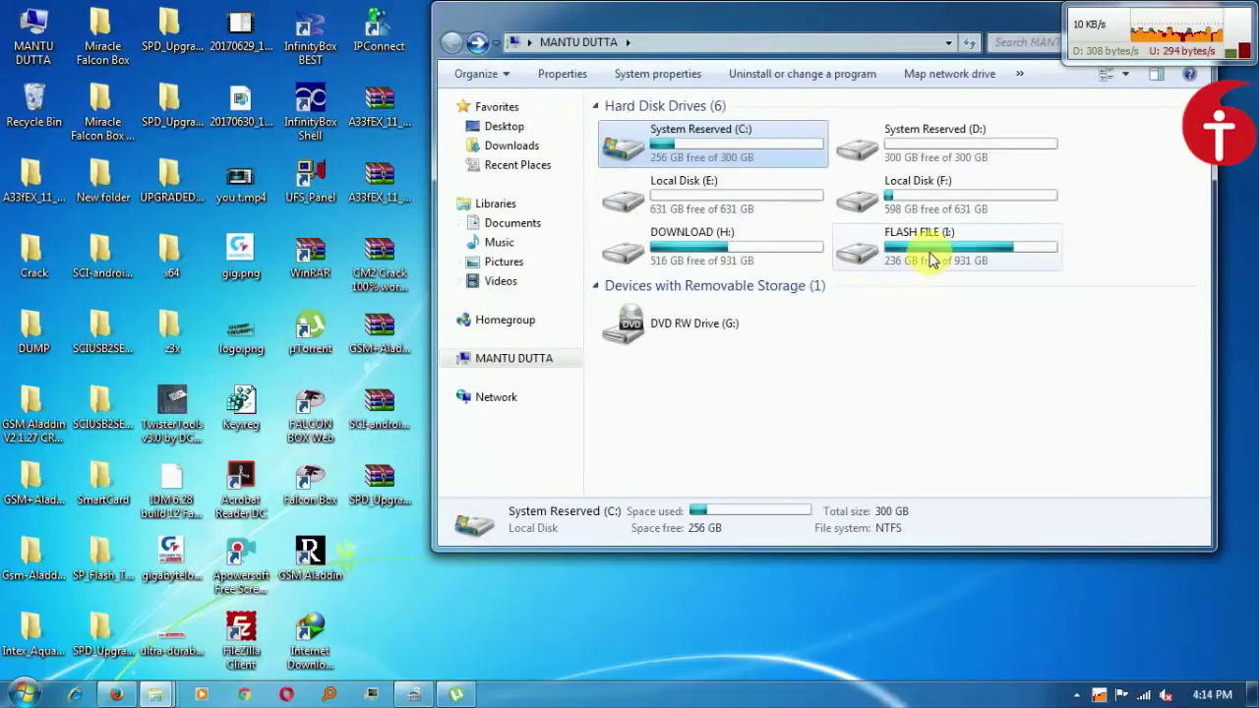
pyautogui.doubleClick(736, 128)
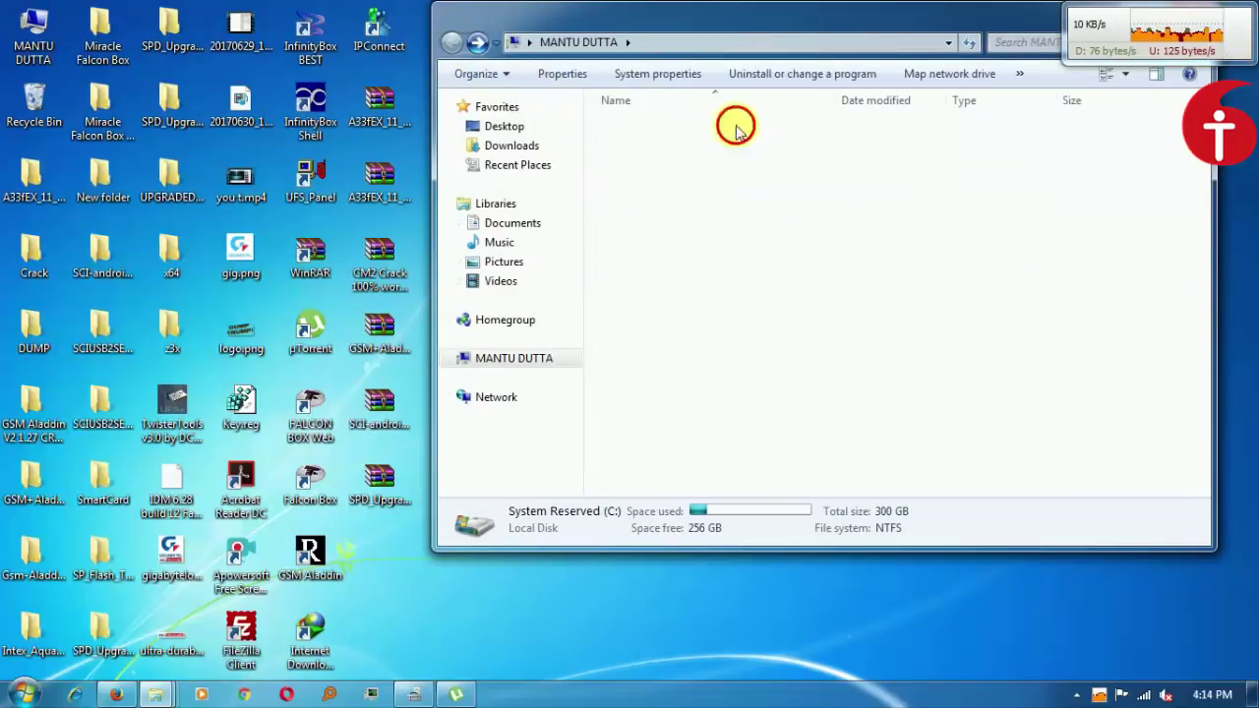
pyautogui.click(529, 148)
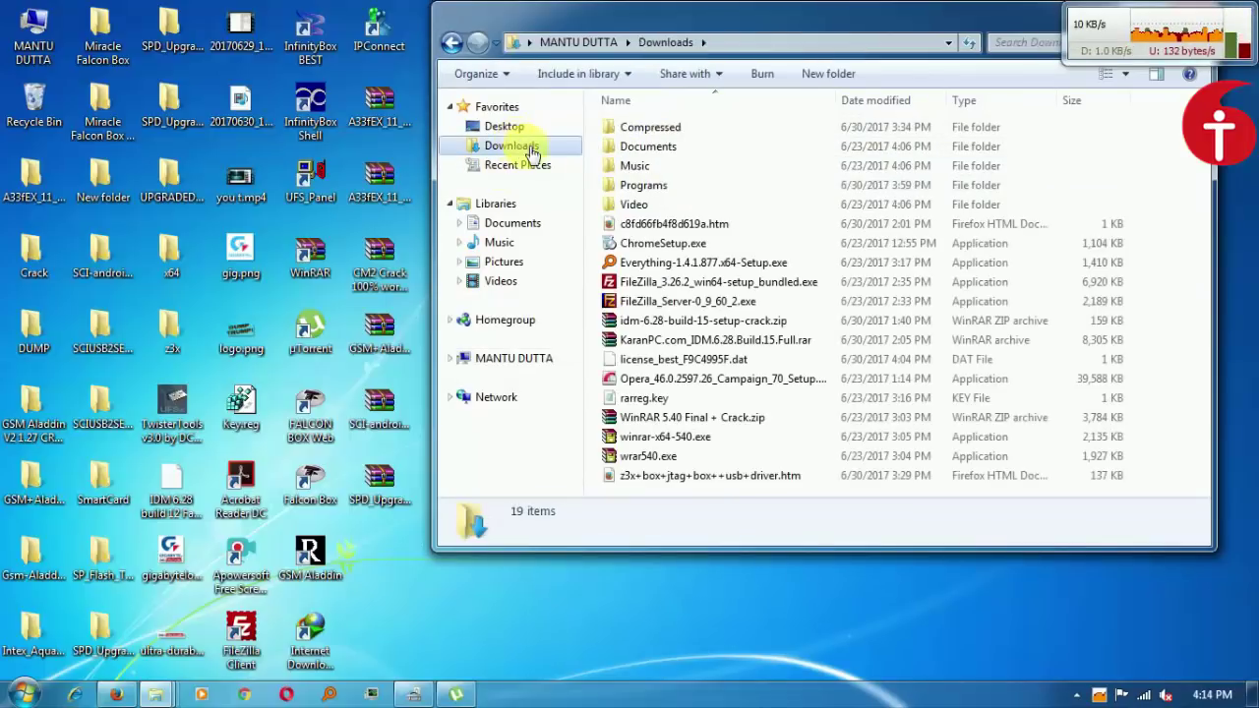
pyautogui.doubleClick(644, 128)
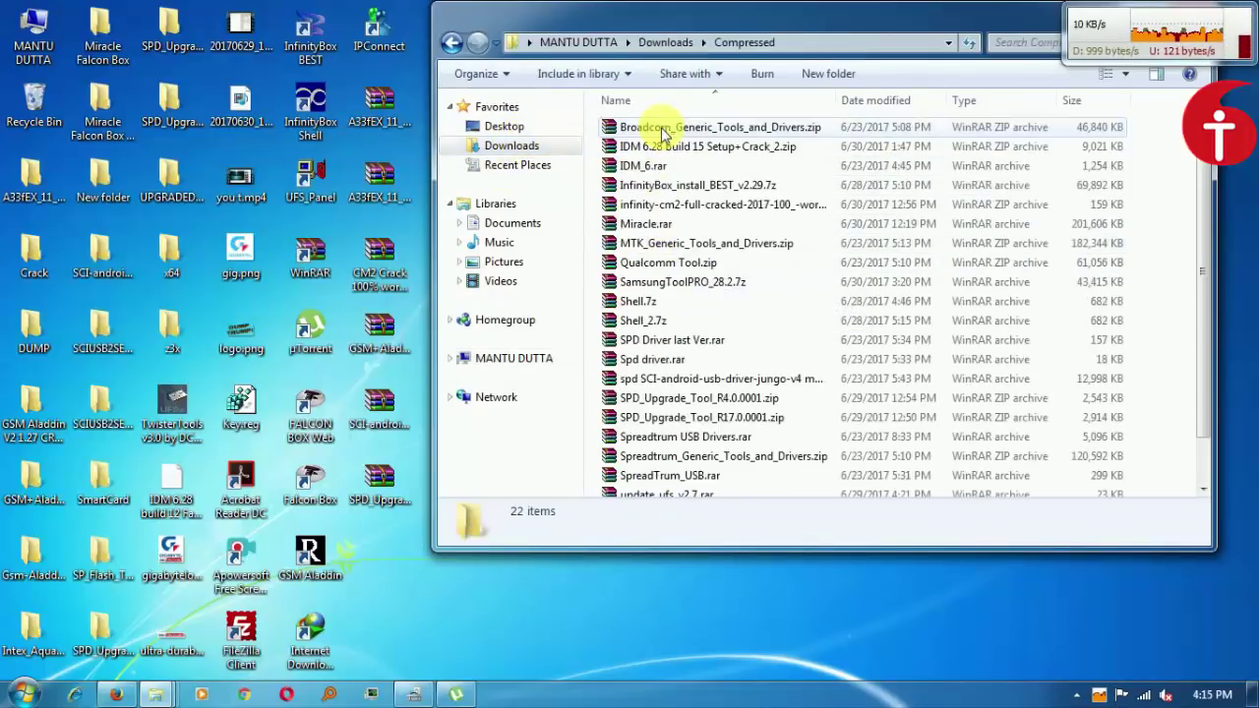
pyautogui.doubleClick(675, 184)
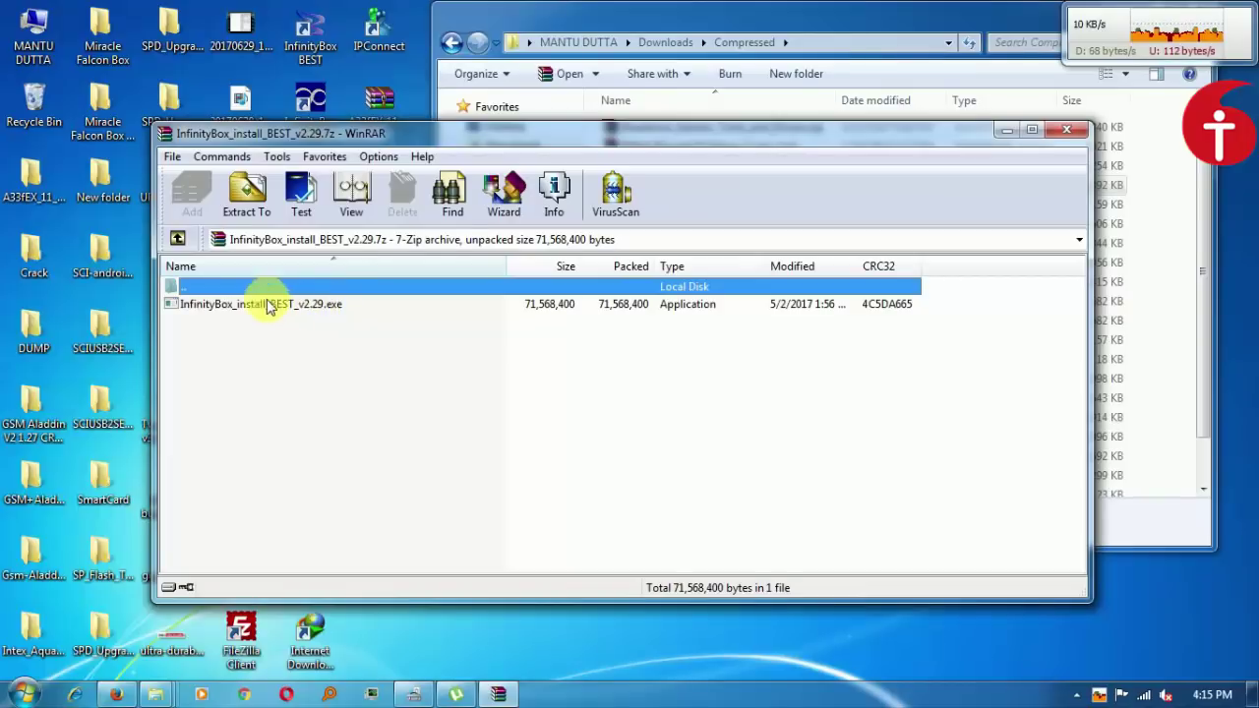
# Run InfinityBox_install_BEST_v2.29.exe and install it with default components into C:\InfinityBox\BEST.
pyautogui.click(215, 305)
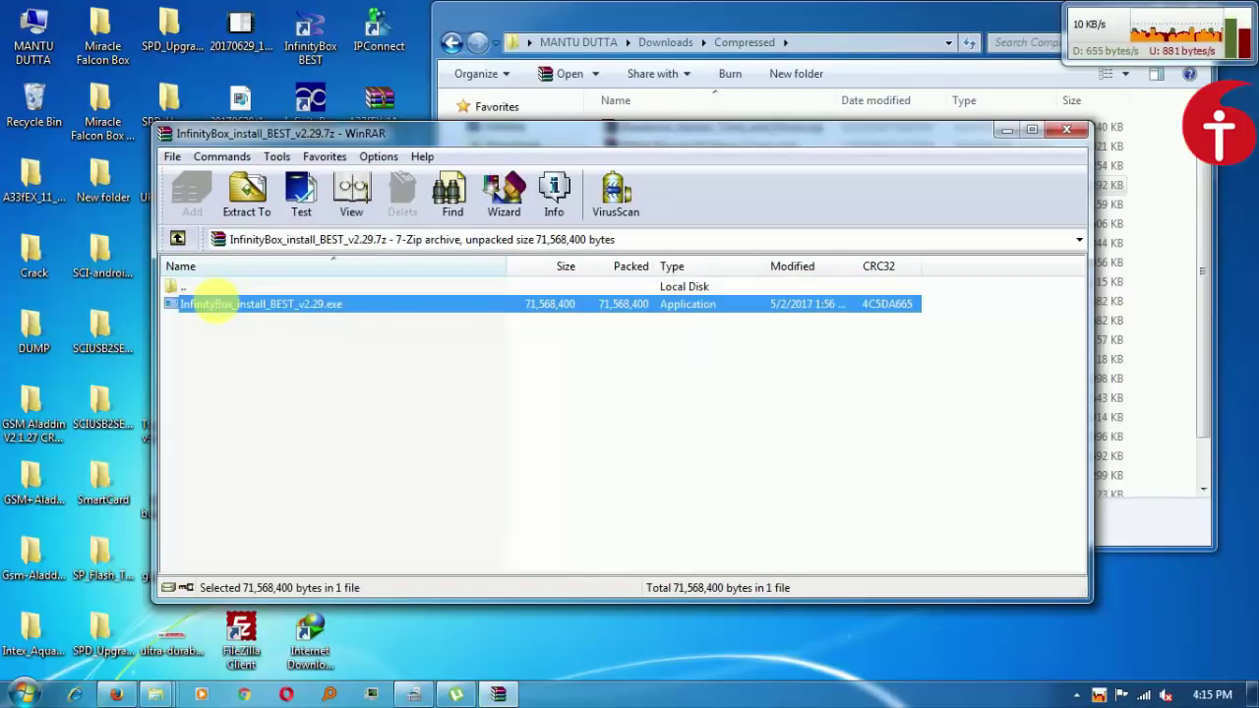
pyautogui.doubleClick(216, 305)
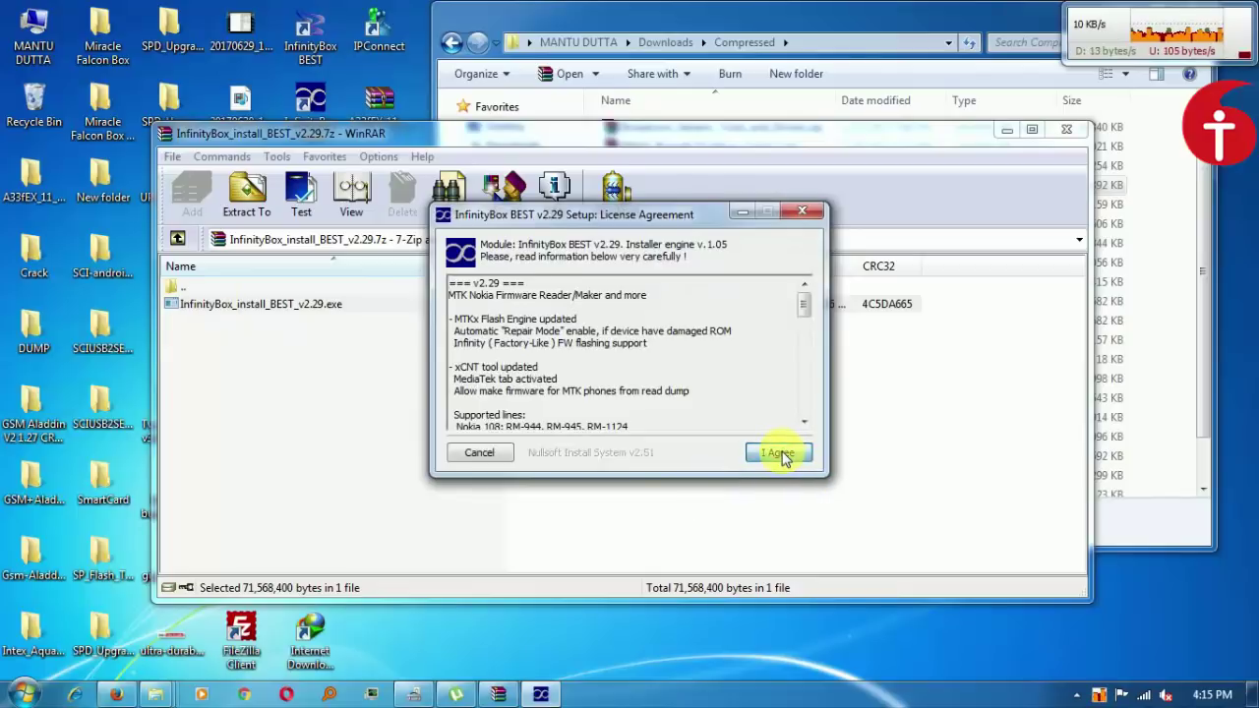
pyautogui.click(777, 453)
pyautogui.click(778, 454)
pyautogui.click(780, 453)
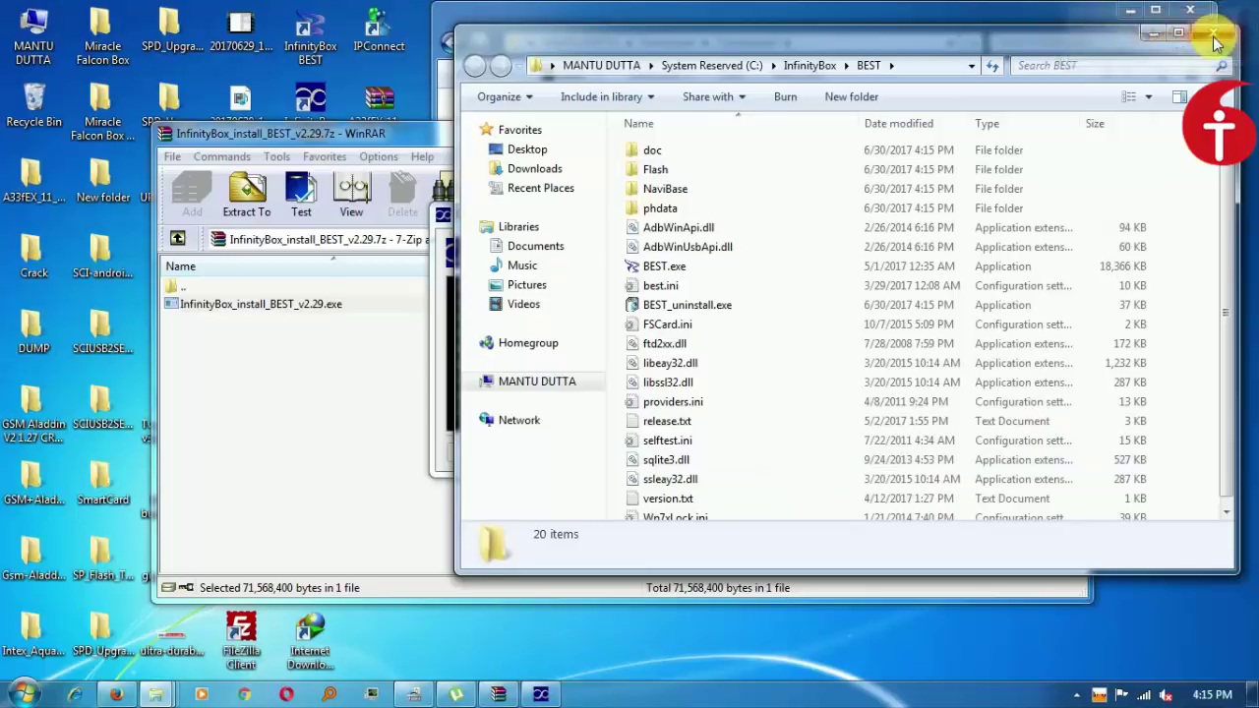
# Close the BEST and Compressed folder windows and finish the installer.
pyautogui.click(1208, 30)
pyautogui.click(1190, 10)
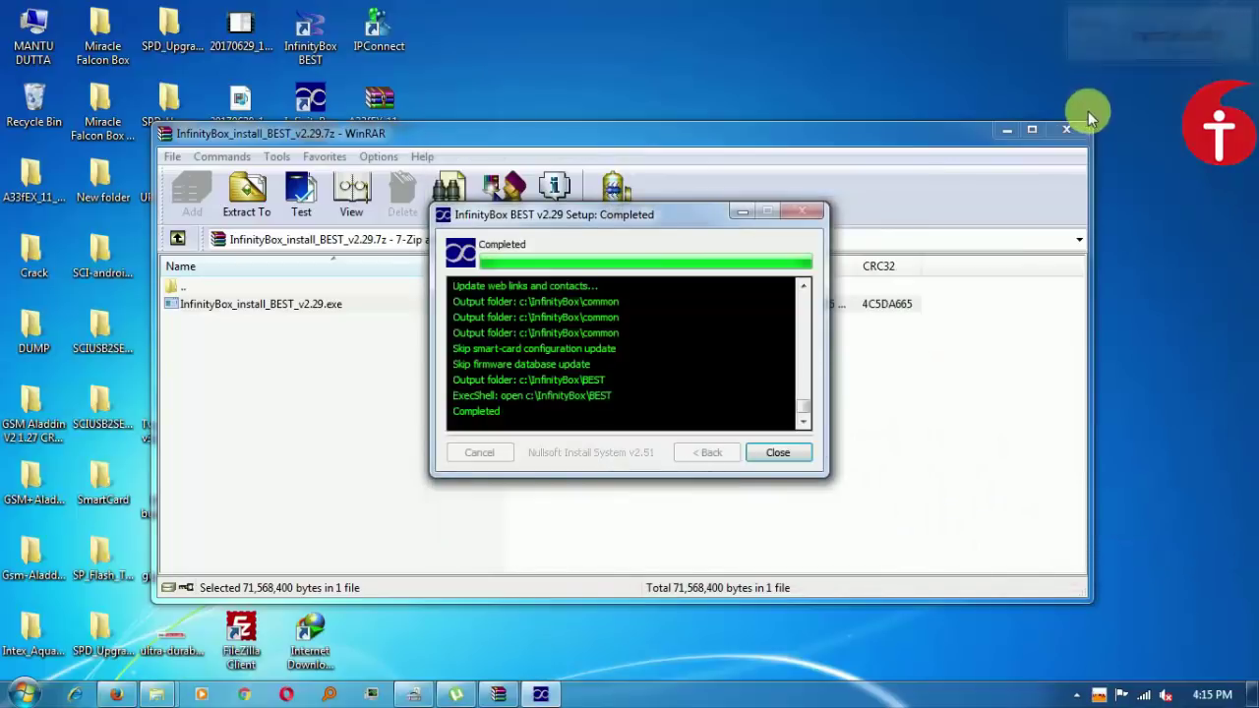
pyautogui.click(780, 451)
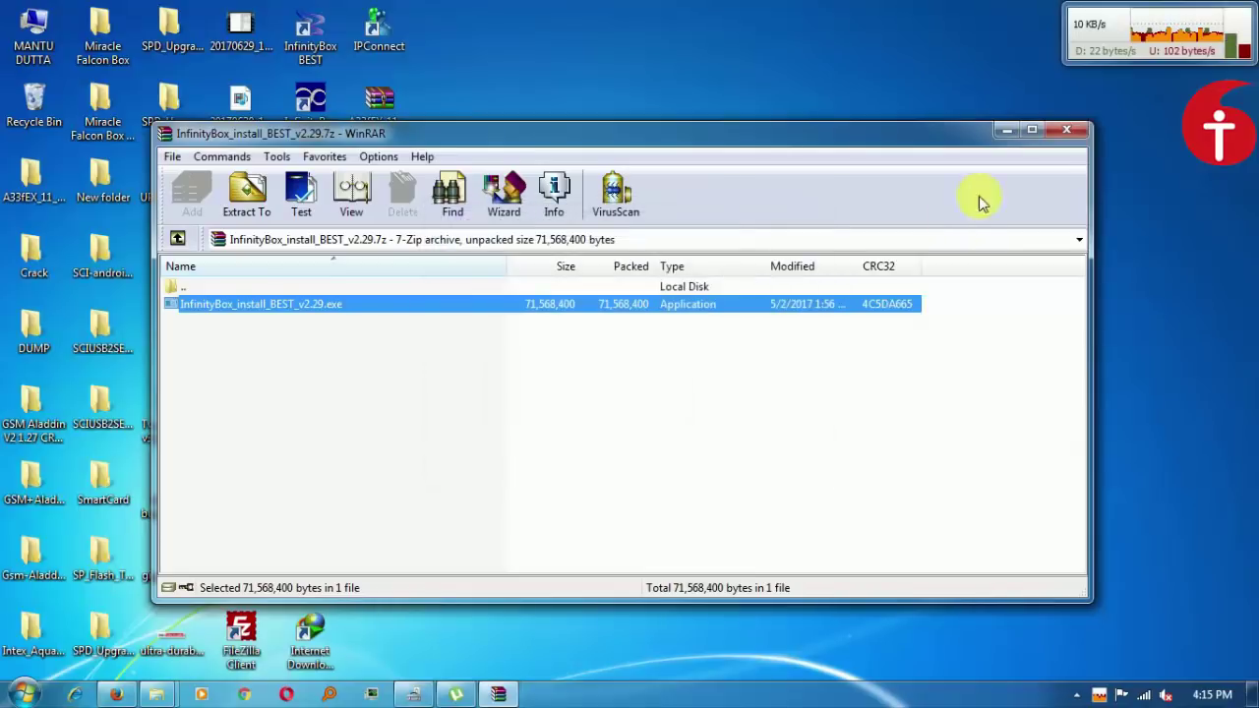
# Close WinRAR, launch InfinityBox BEST, and focus the License form's User Name field.
pyautogui.click(1073, 131)
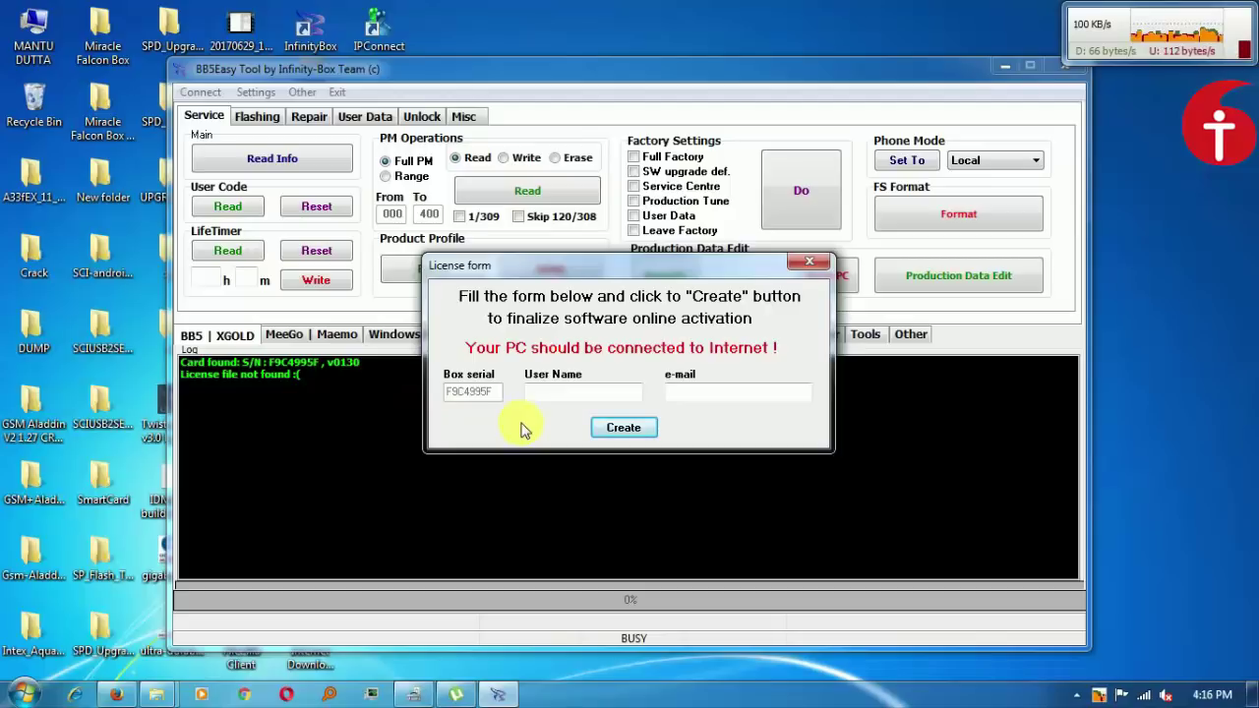
pyautogui.click(557, 395)
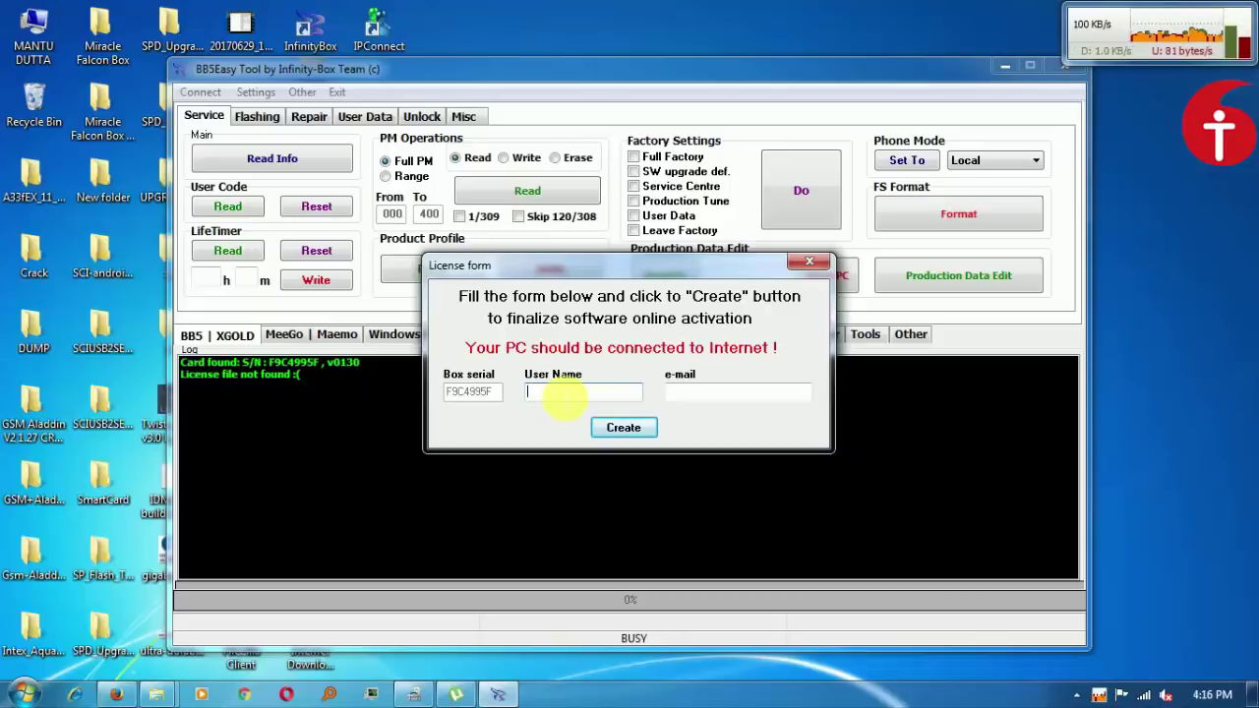
# Enter the user name and e-mail address in the License form and submit it with Create.
pyautogui.write('babu')
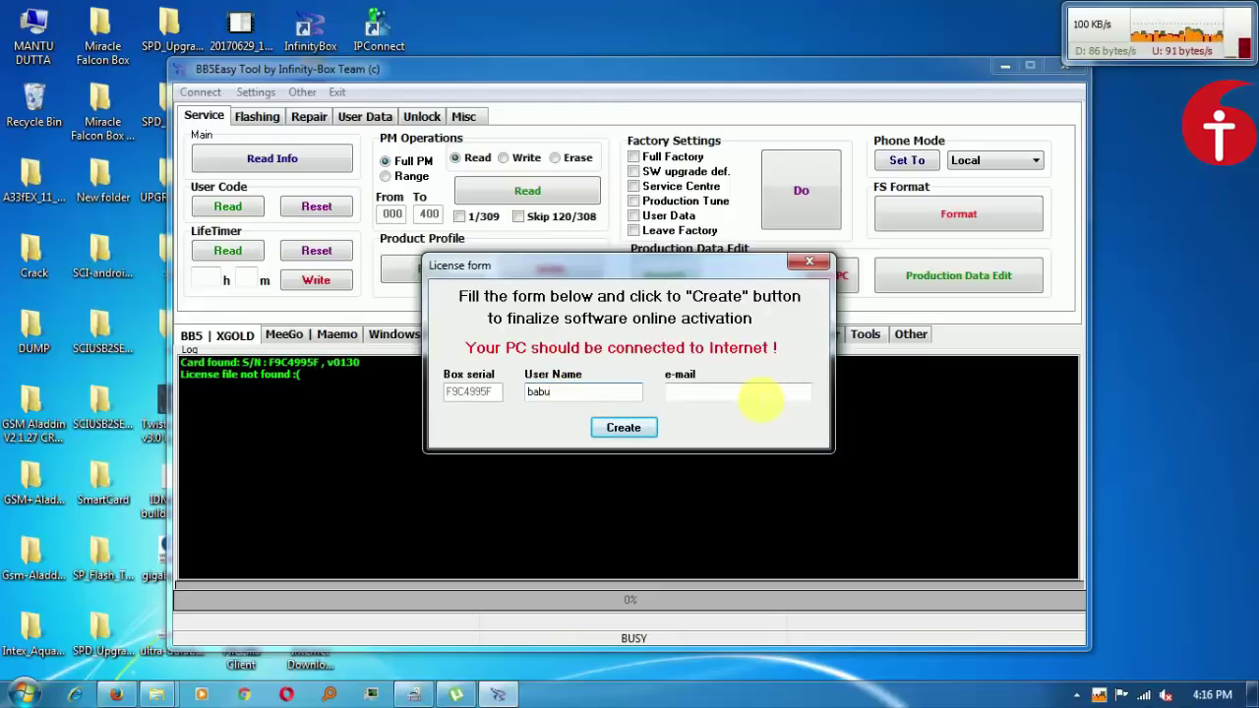
pyautogui.click(755, 398)
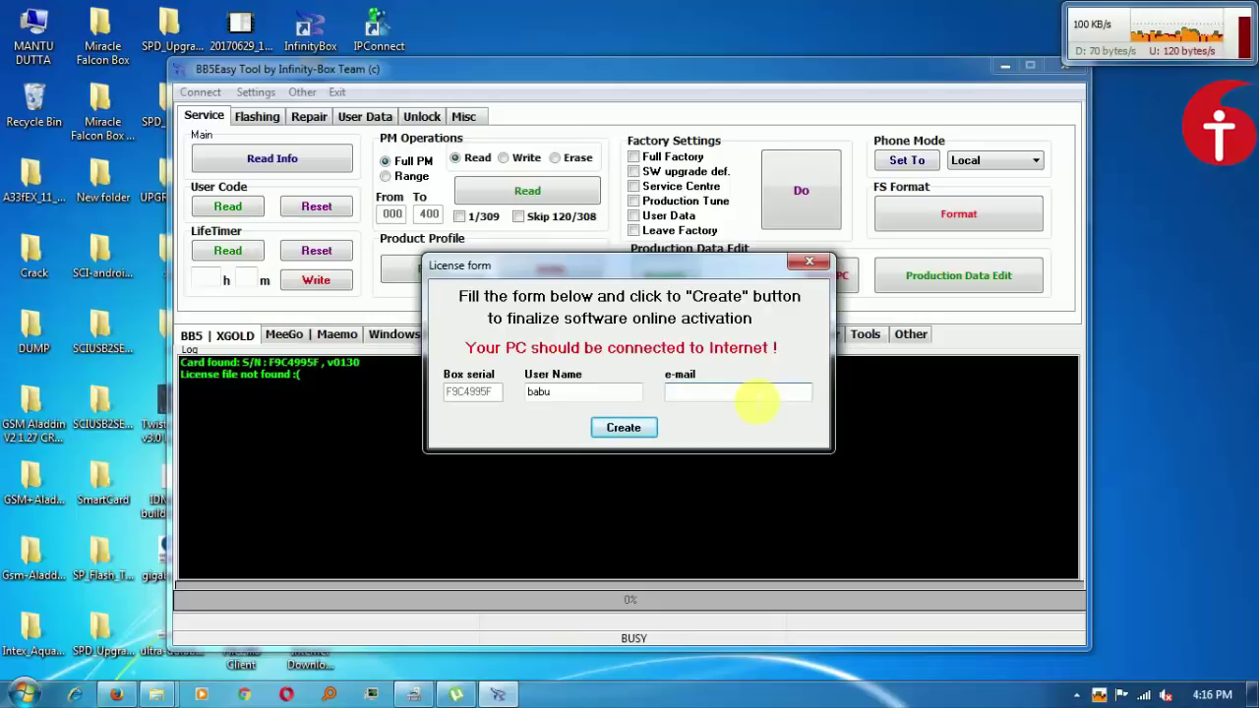
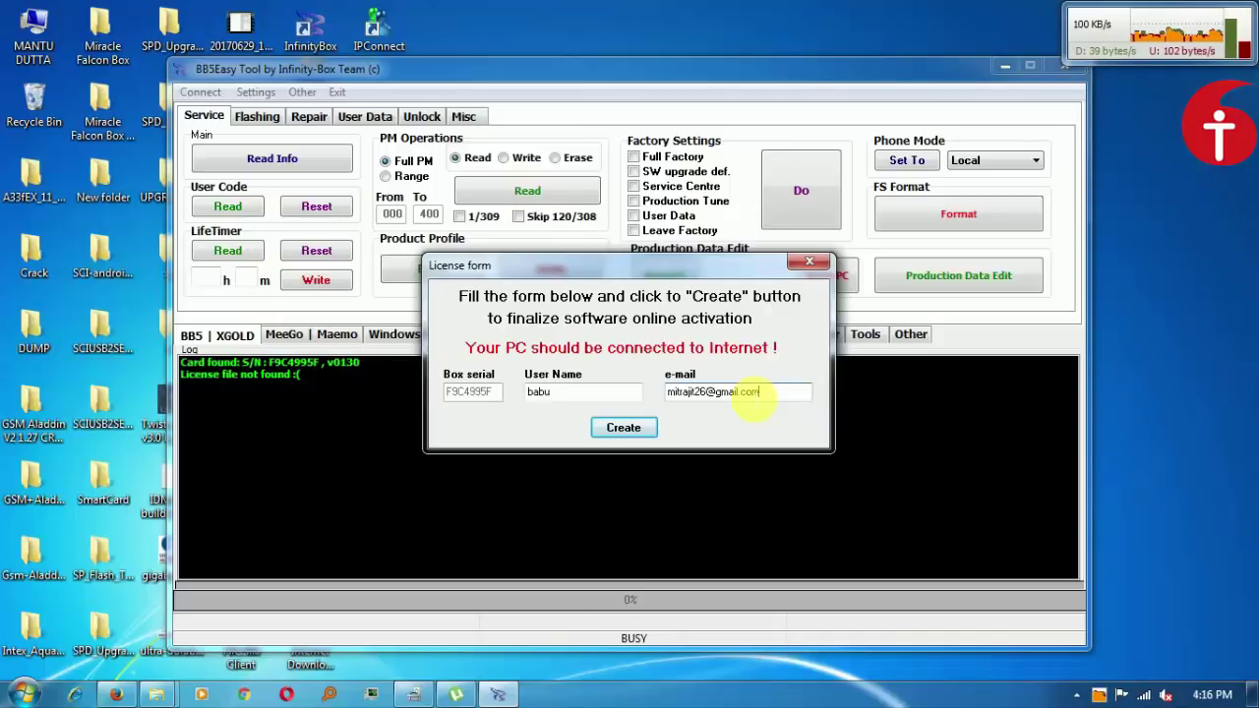
pyautogui.click(630, 428)
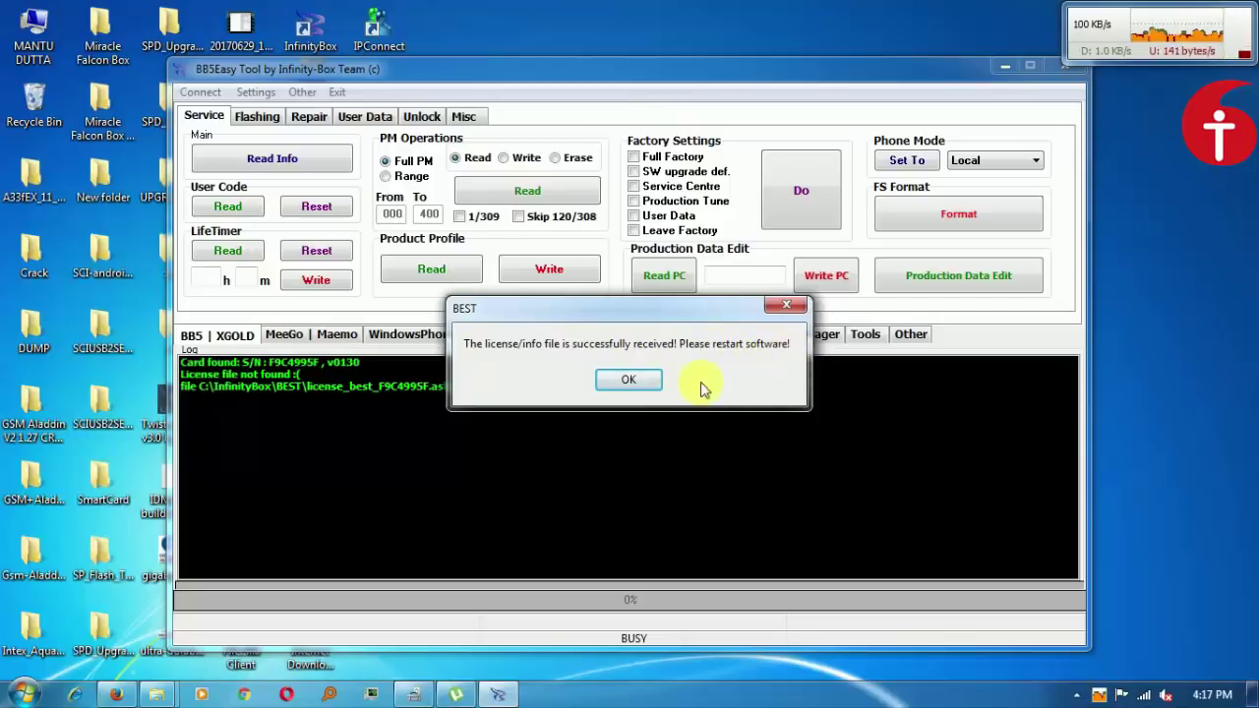
# Acknowledge the license message, relaunch InfinityBox BEST, and dismiss the too-many-attempts warning.
pyautogui.click(629, 383)
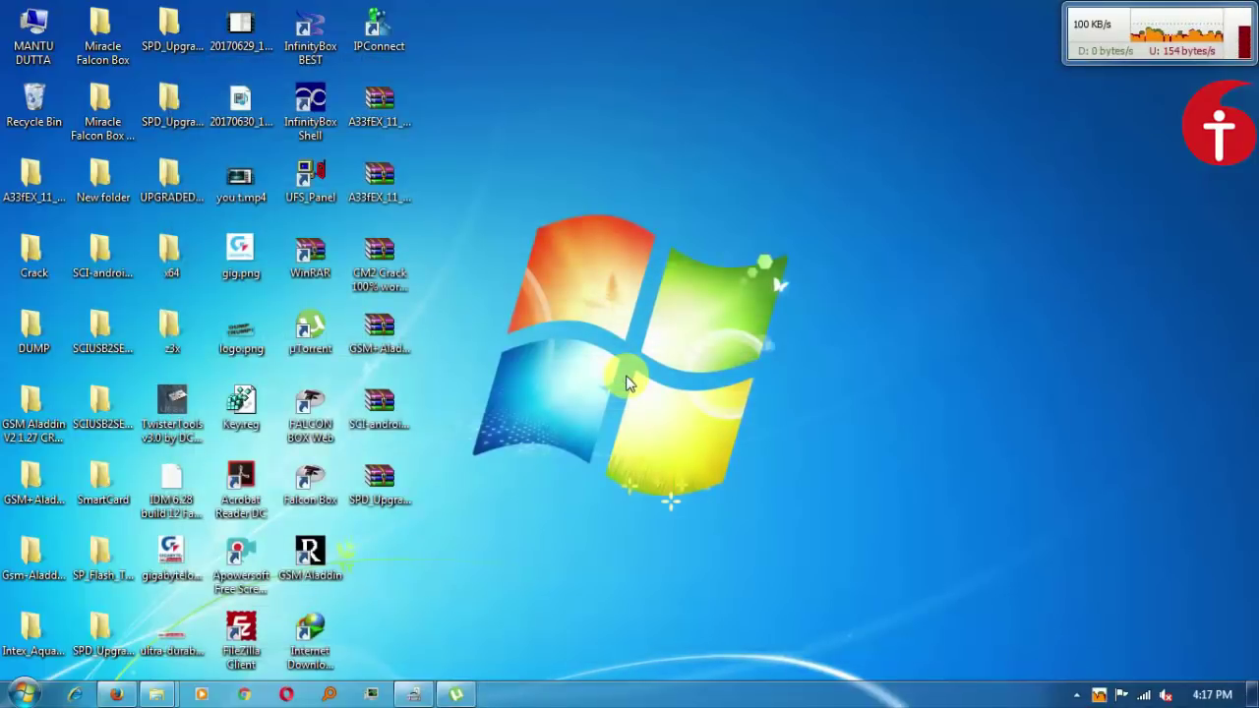
pyautogui.doubleClick(312, 38)
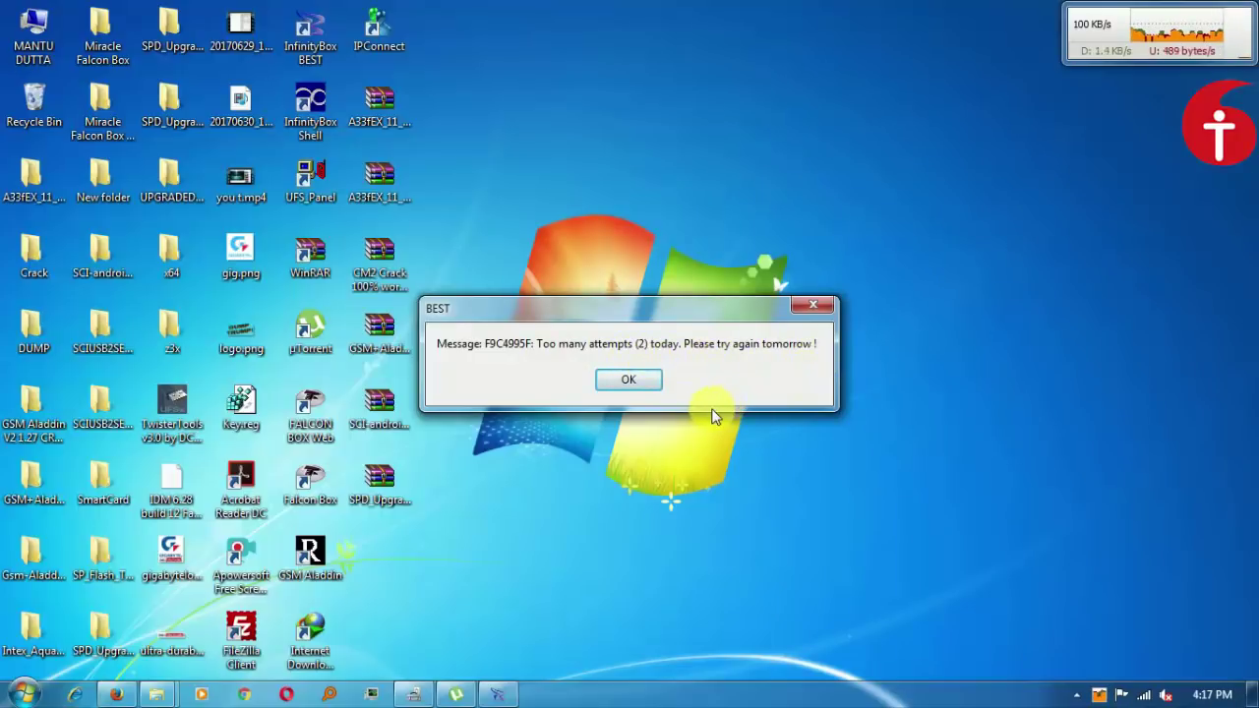
pyautogui.click(639, 383)
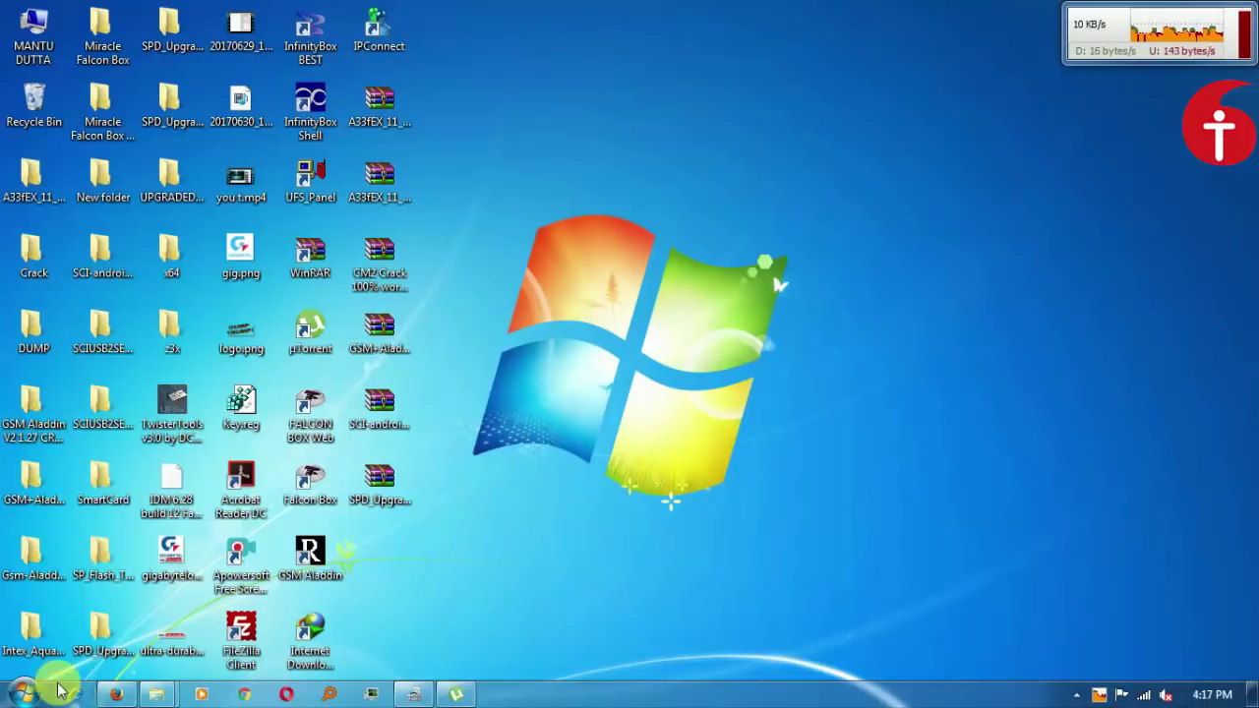
# Open the Infinity [BEST] Registration email in Gmail and save its license_best_F9C4995F.dat attachment.
pyautogui.click(106, 696)
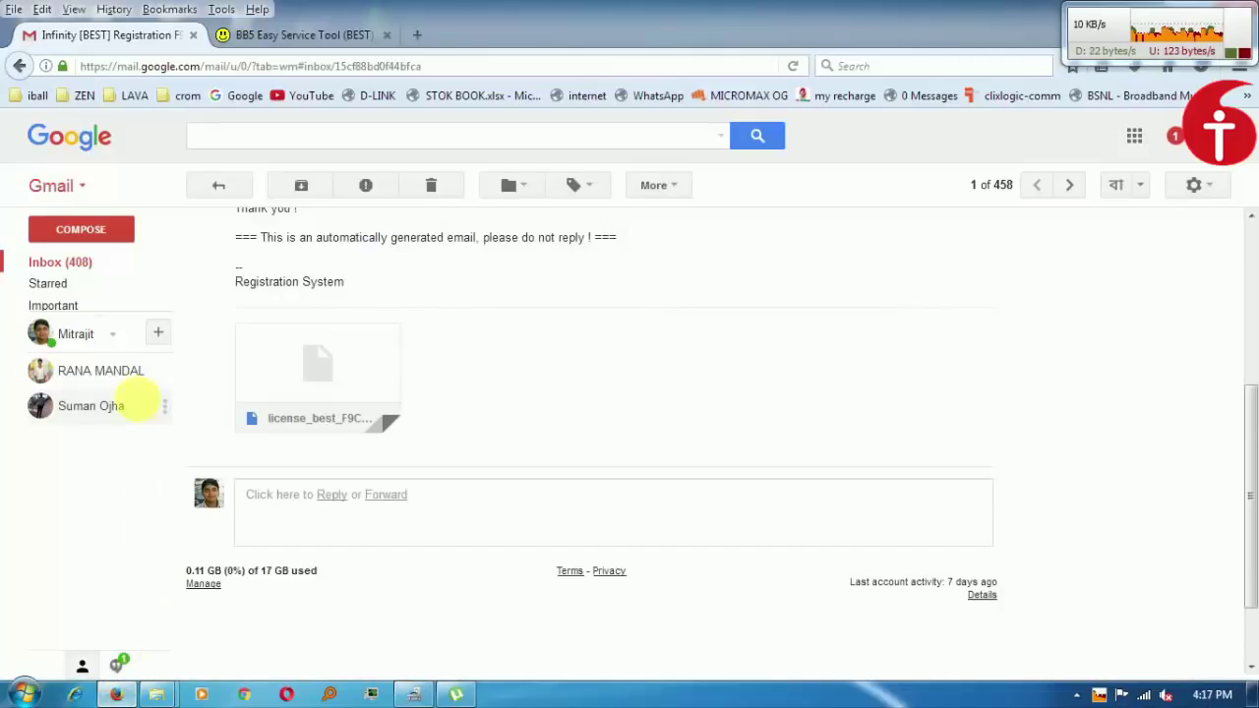
pyautogui.click(43, 263)
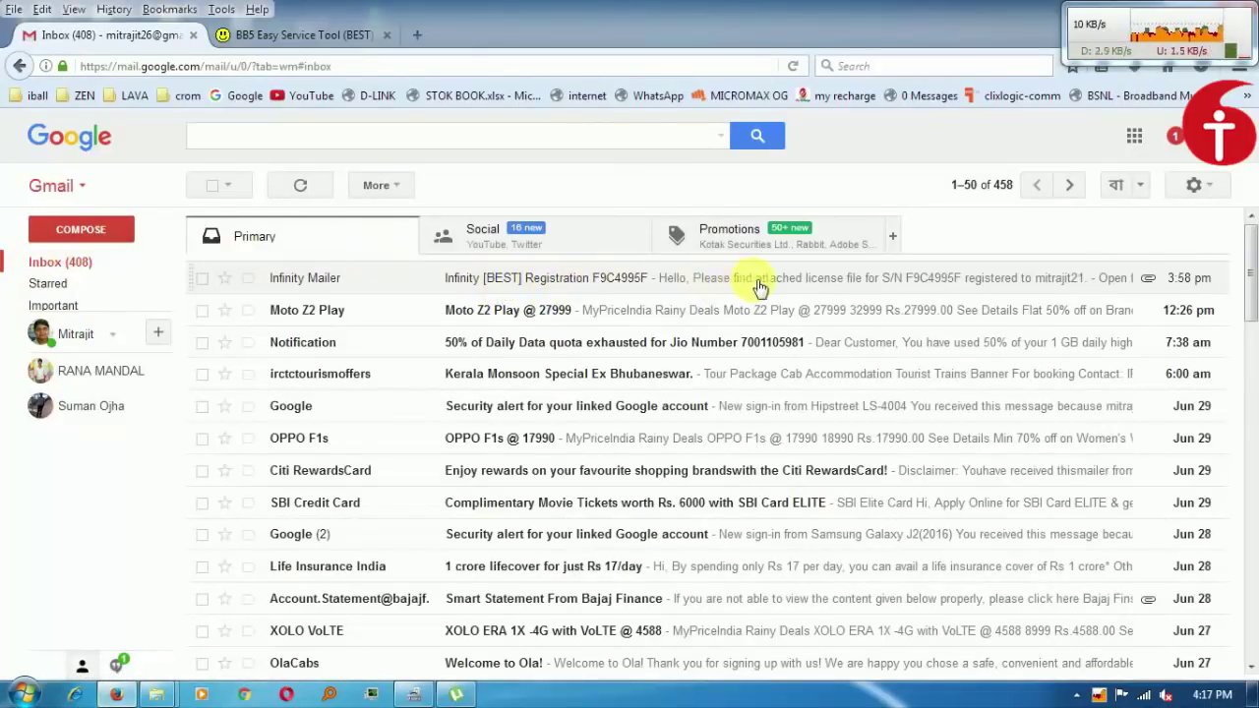
pyautogui.click(1012, 280)
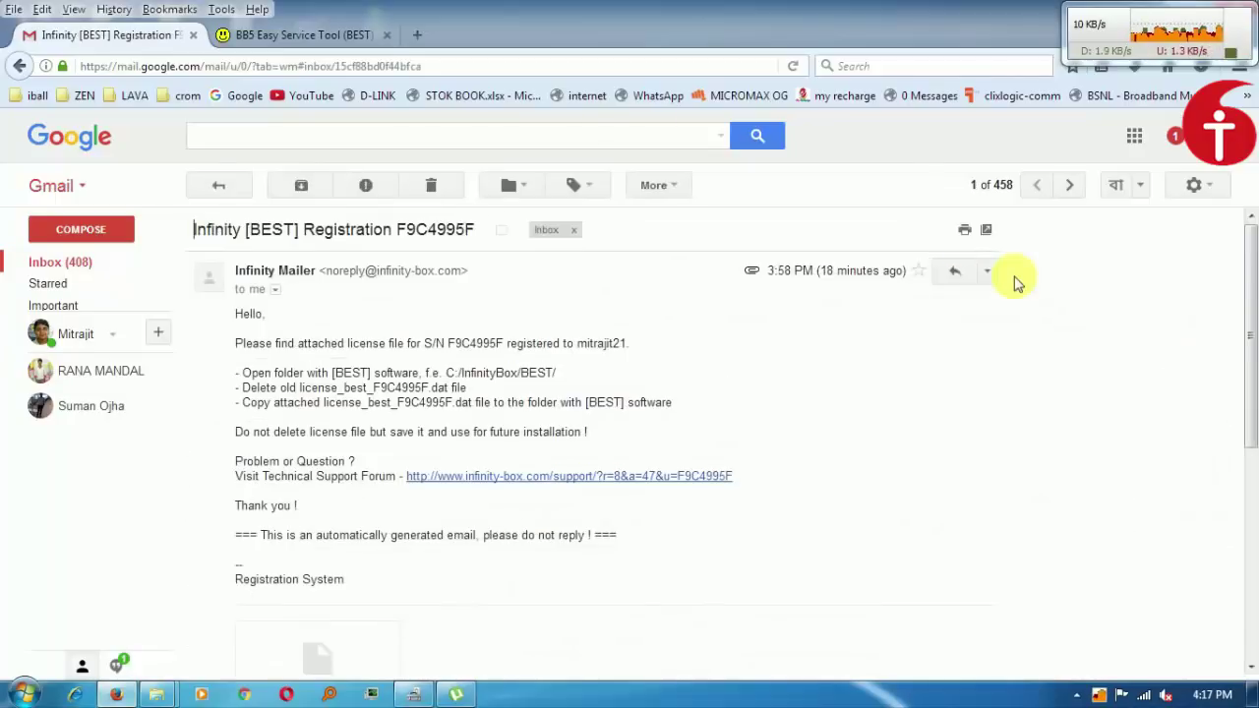
pyautogui.moveTo(1252, 312); pyautogui.dragTo(1251, 450)
pyautogui.moveTo(297, 405)
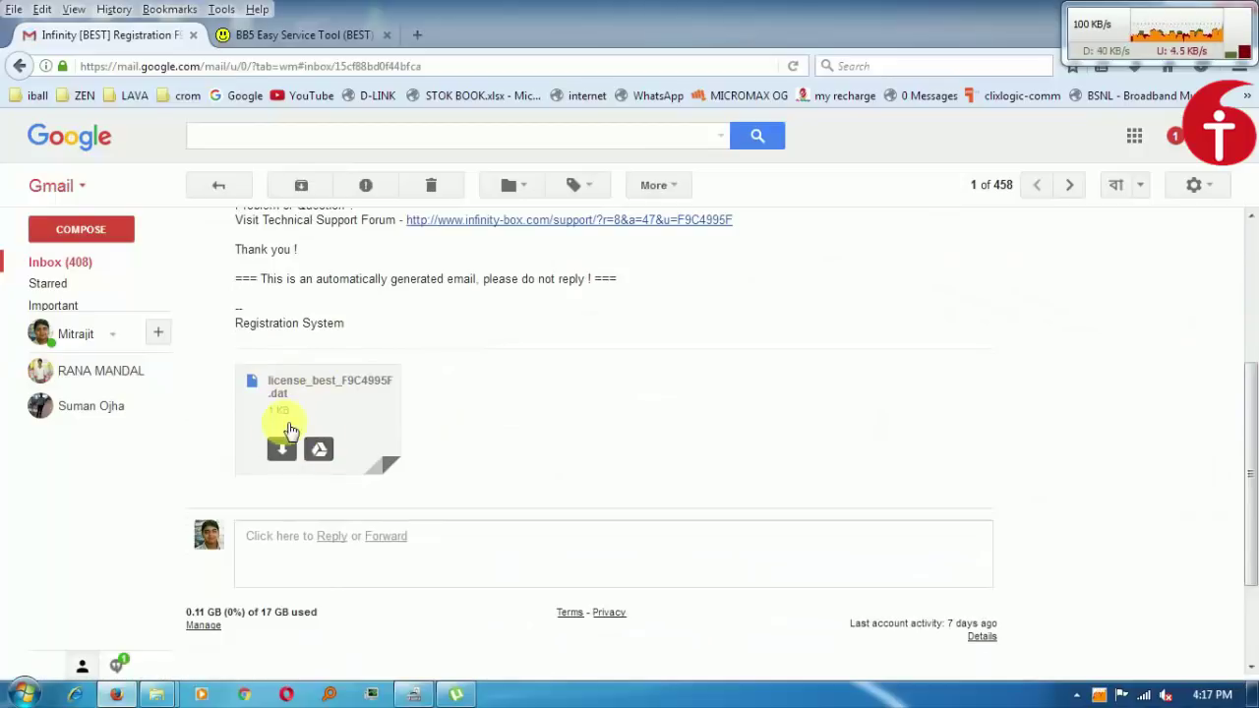
pyautogui.click(283, 458)
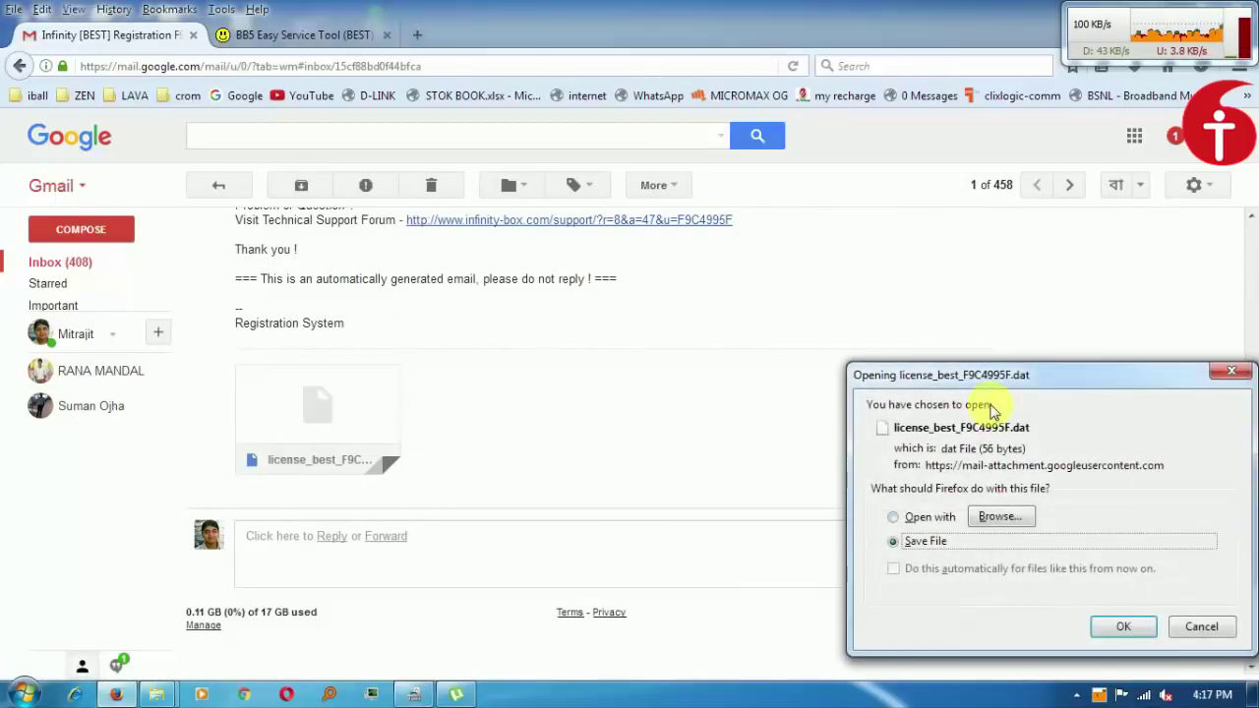
pyautogui.click(1123, 627)
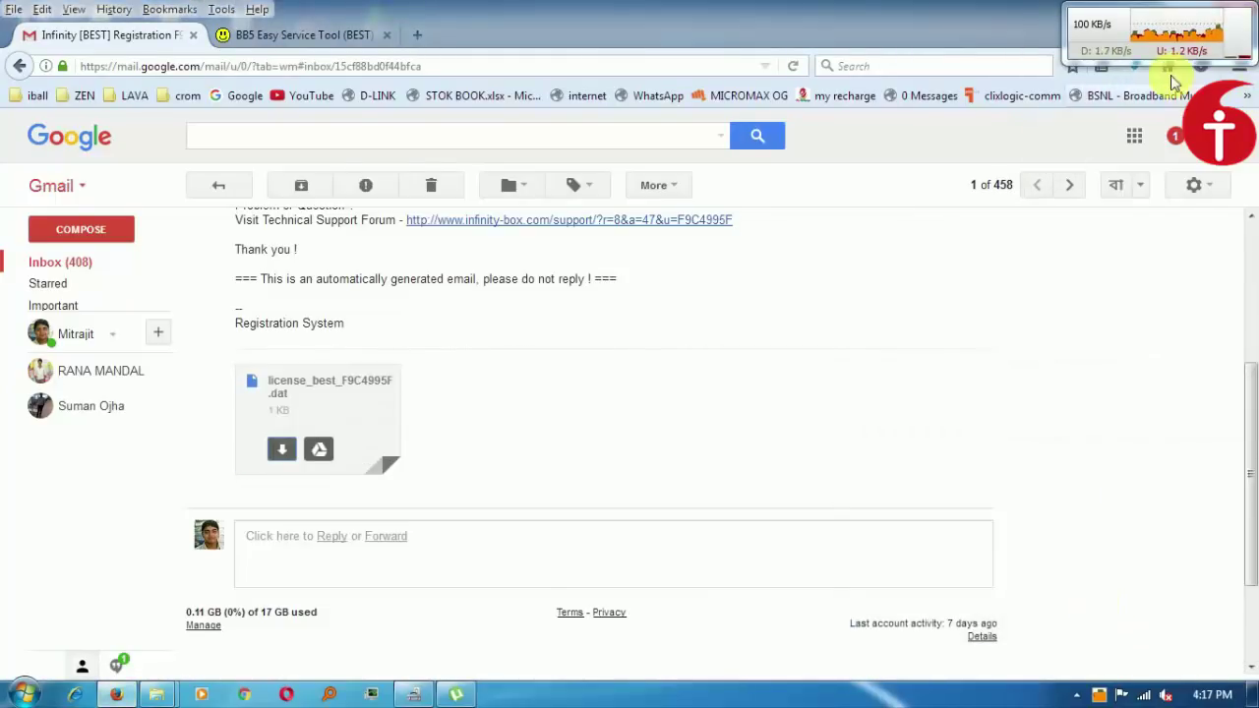
pyautogui.click(1134, 66)
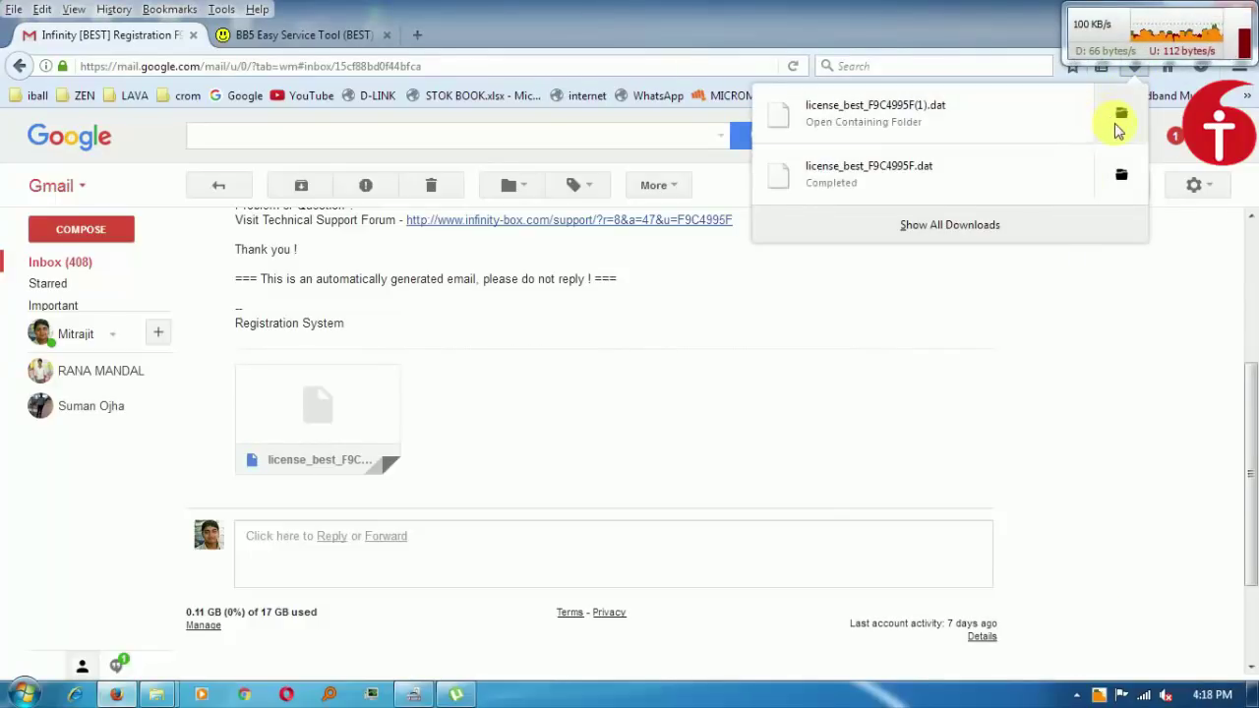
# Copy the downloaded license_best_F9C4995F.dat from its Downloads folder.
pyautogui.click(1122, 180)
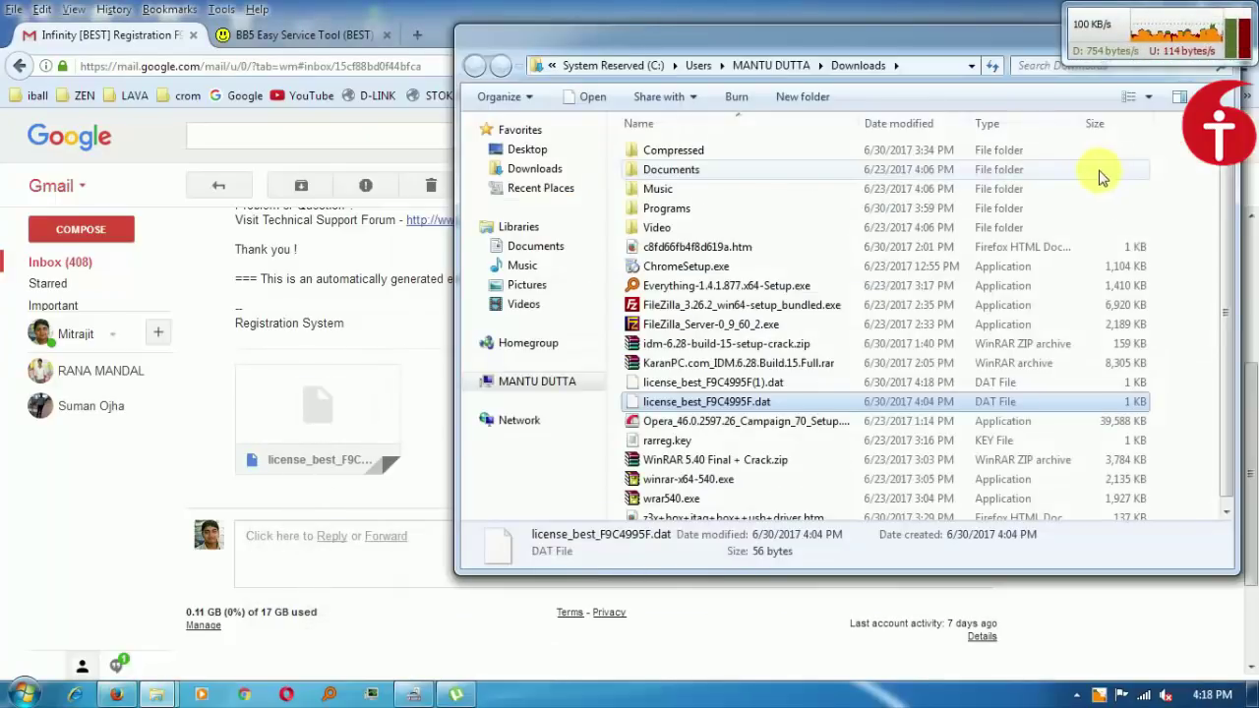
pyautogui.rightClick(740, 409)
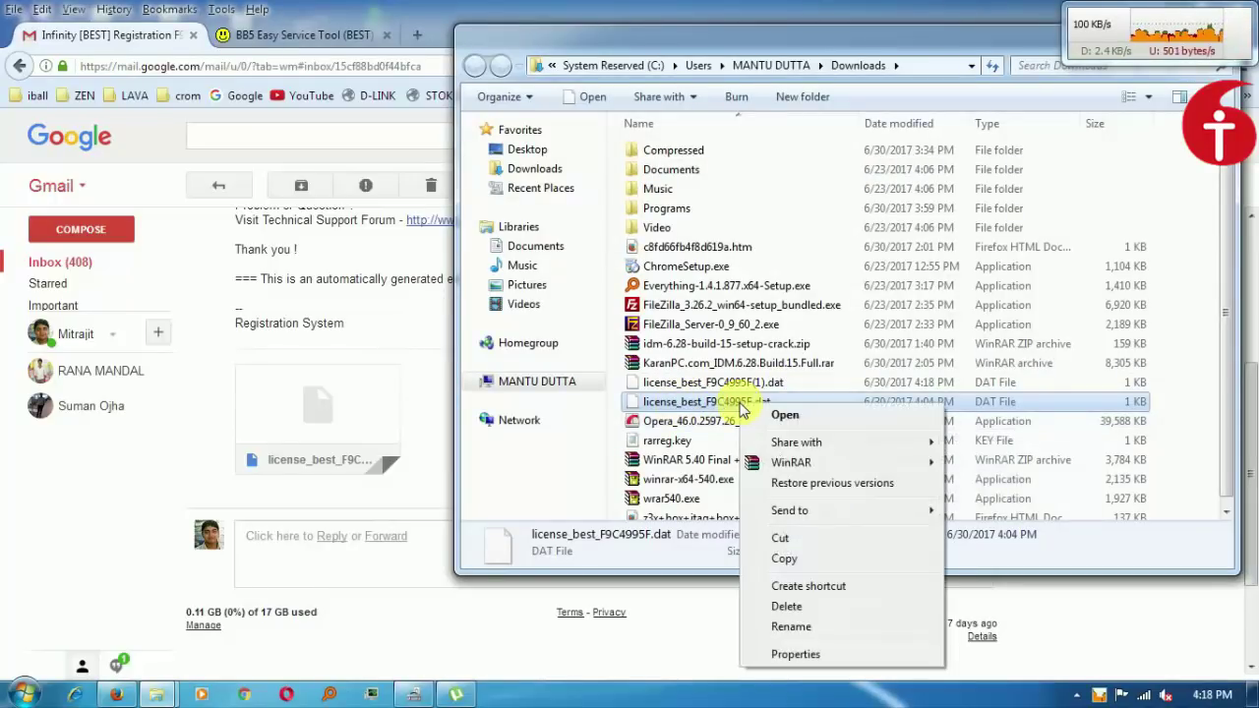
pyautogui.click(786, 560)
# Open the C:\InfinityBox\BEST install folder via the desktop shortcut's Properties.
pyautogui.click(1237, 694)
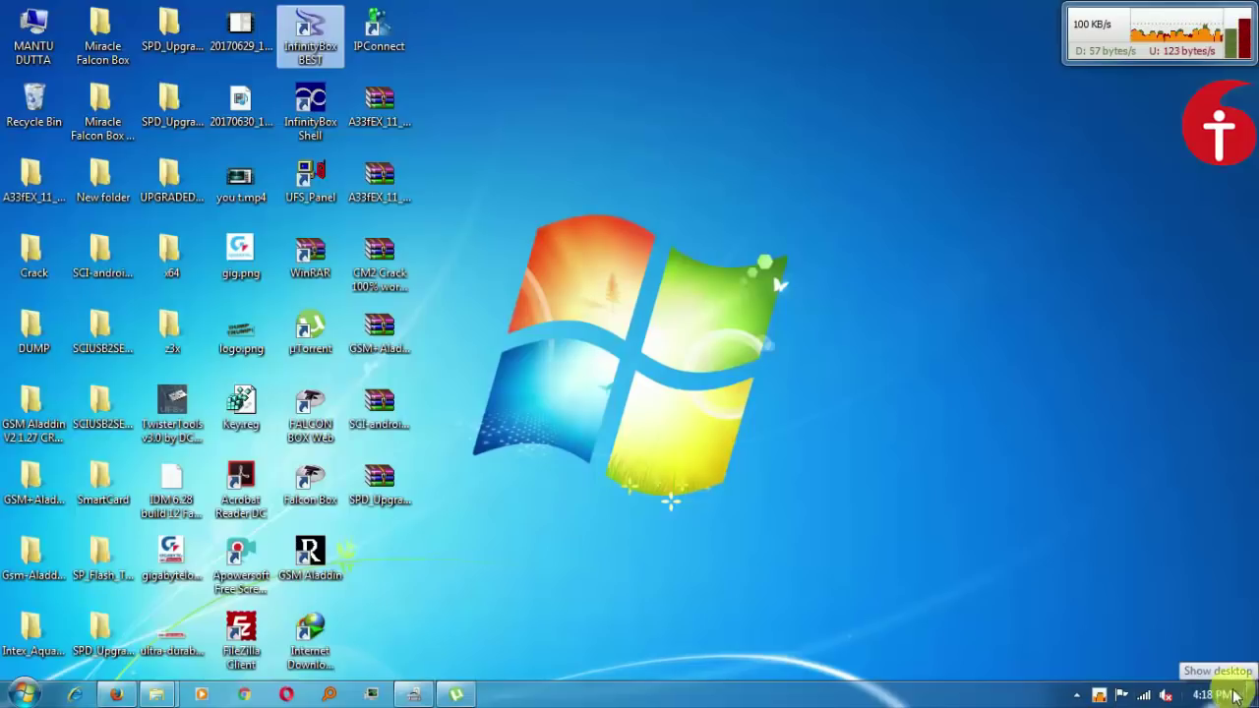
pyautogui.rightClick(304, 35)
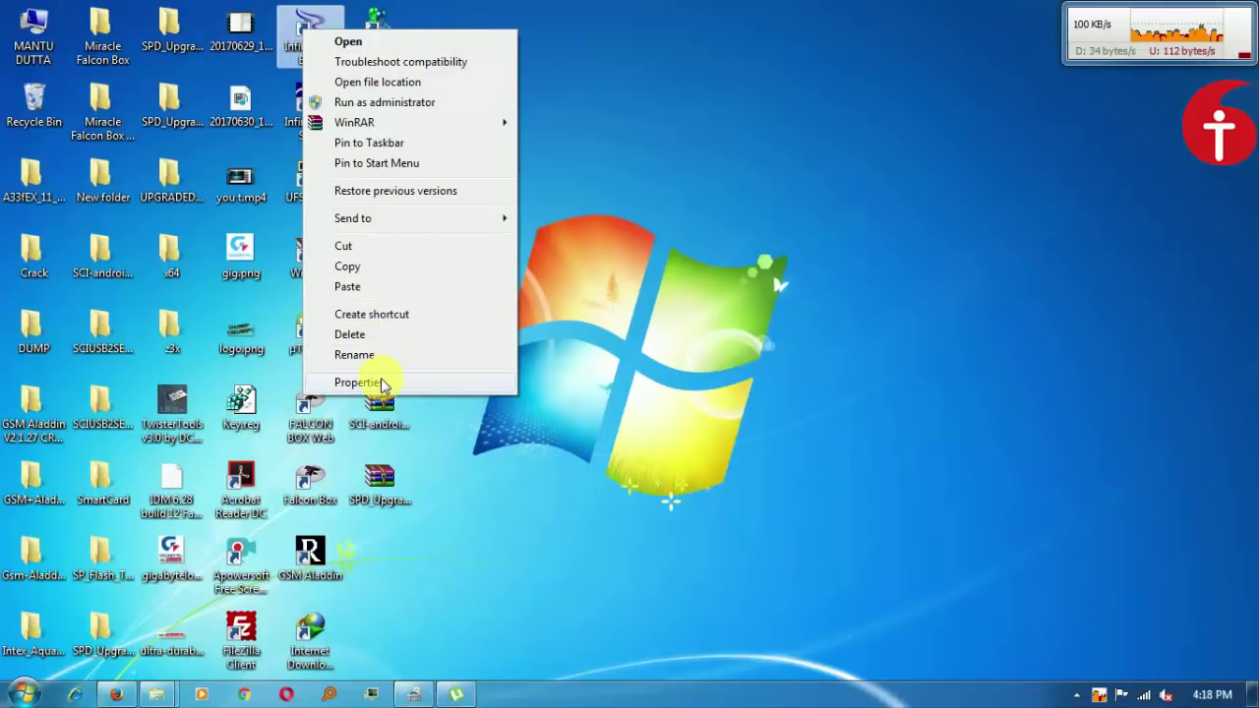
pyautogui.click(381, 383)
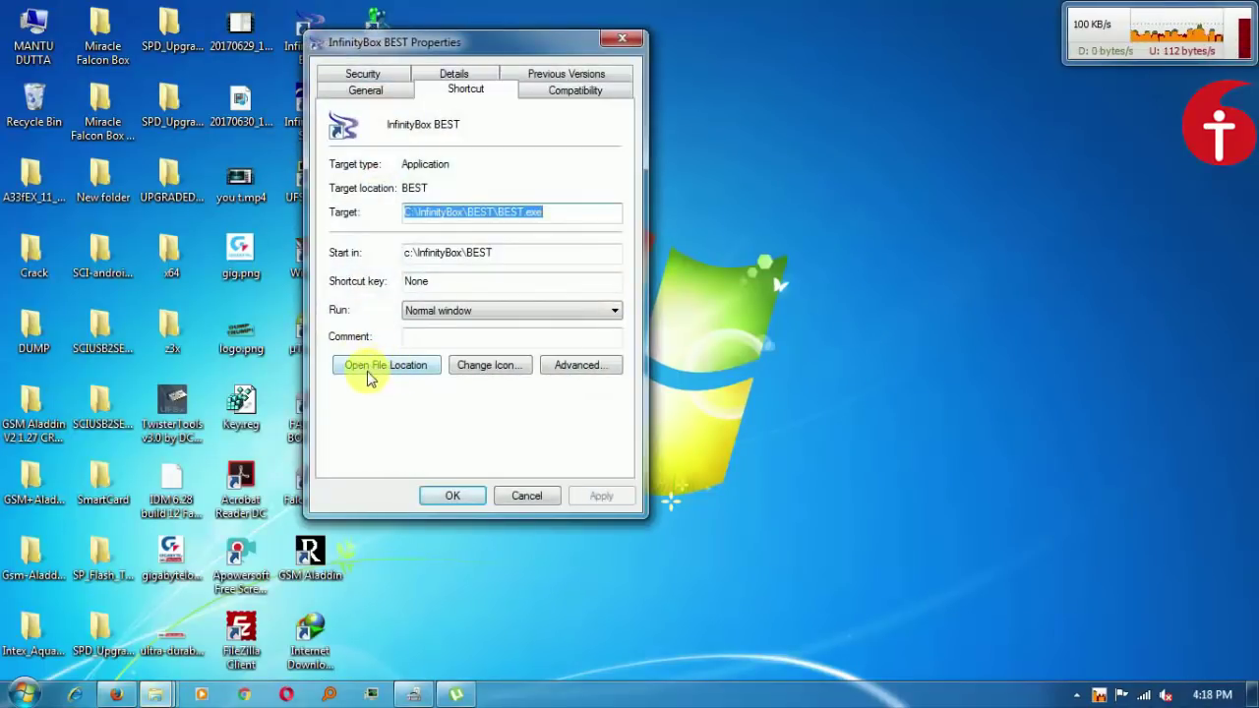
pyautogui.click(384, 367)
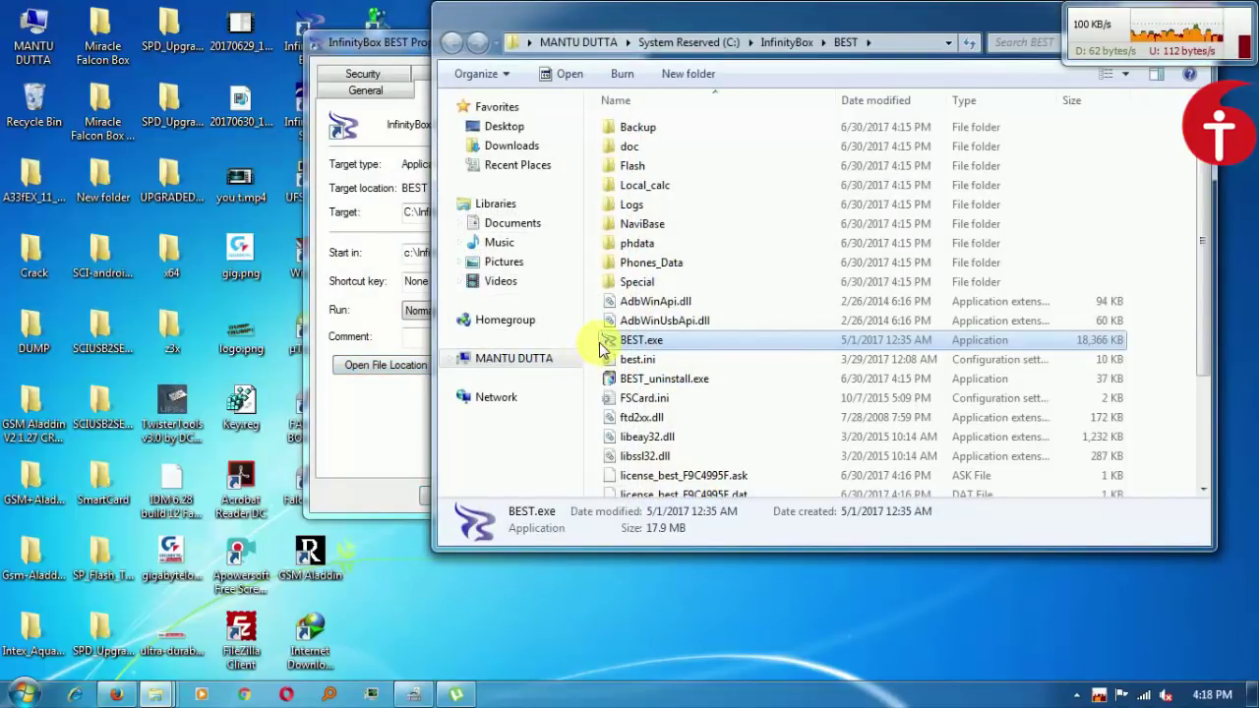
pyautogui.rightClick(590, 339)
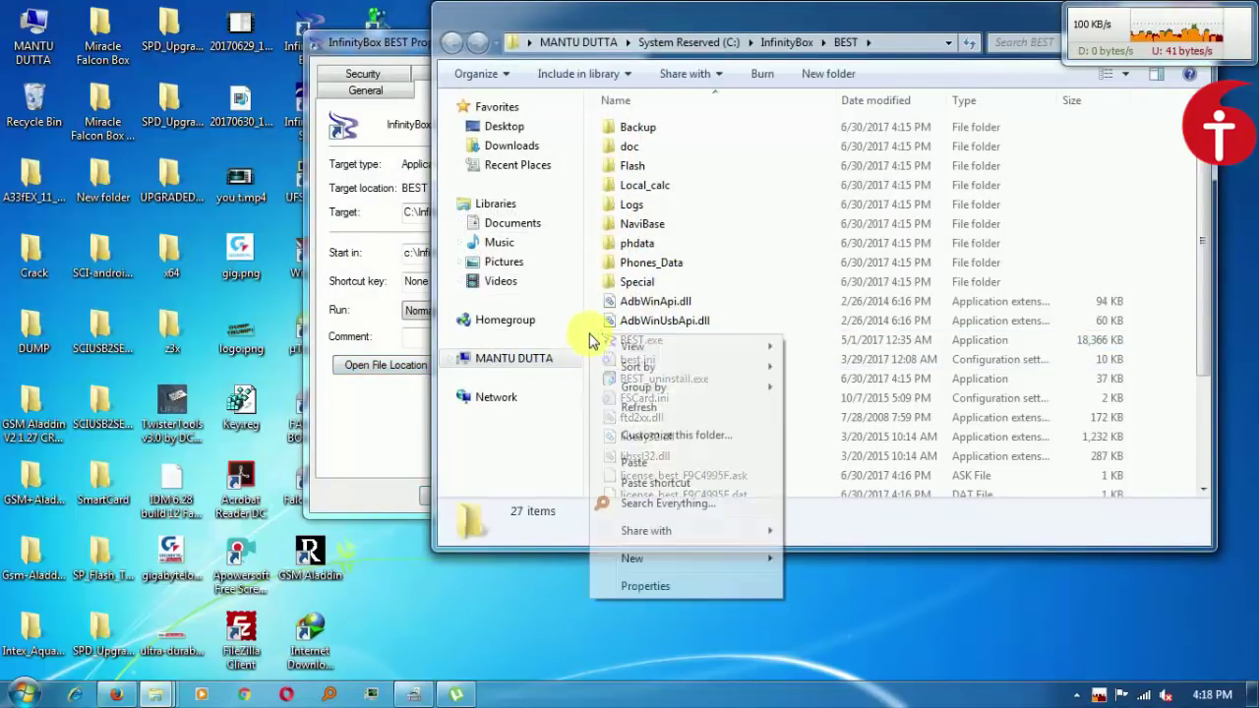
# Paste the license file into the BEST folder, replacing the old one, then close the windows.
pyautogui.click(626, 462)
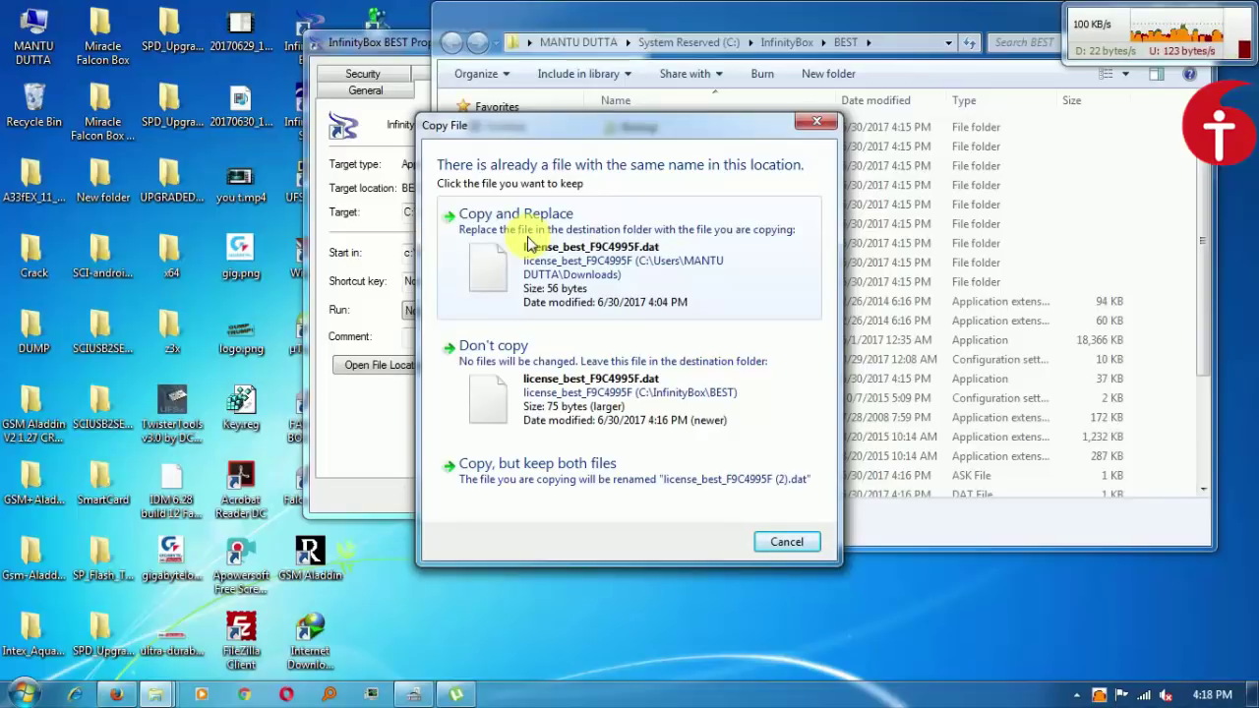
pyautogui.click(528, 243)
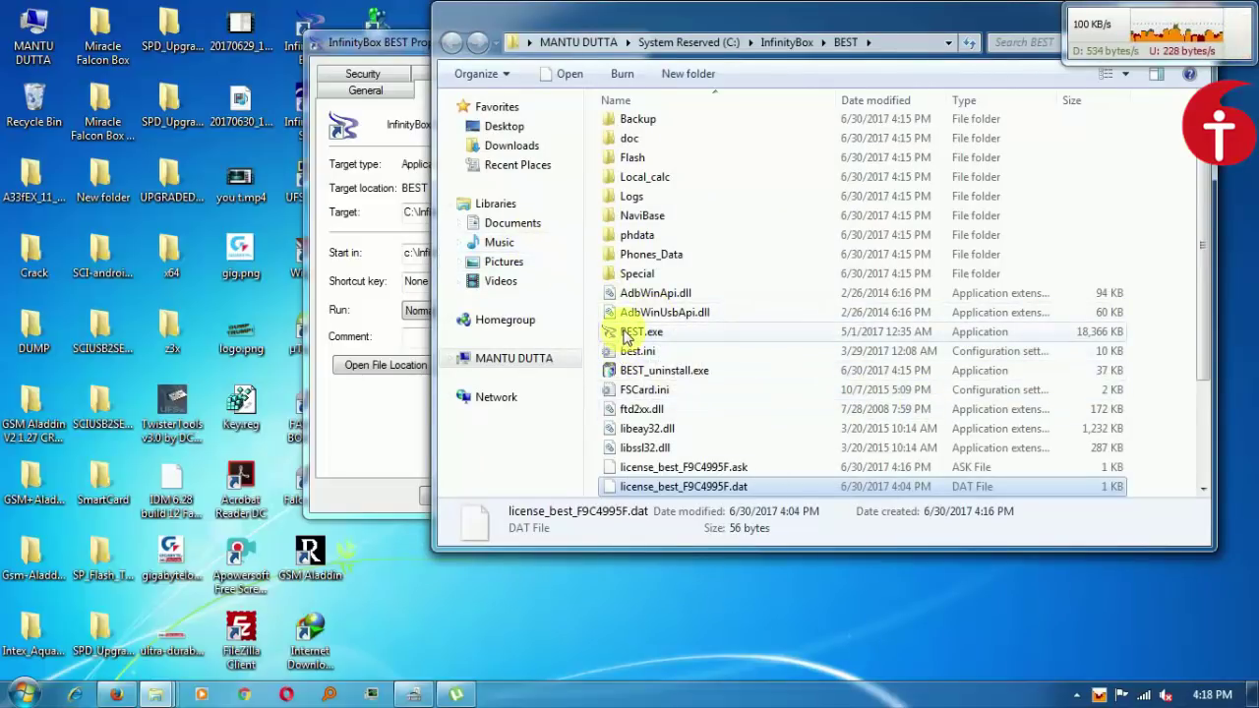
pyautogui.hotkey('alt', 'F4')
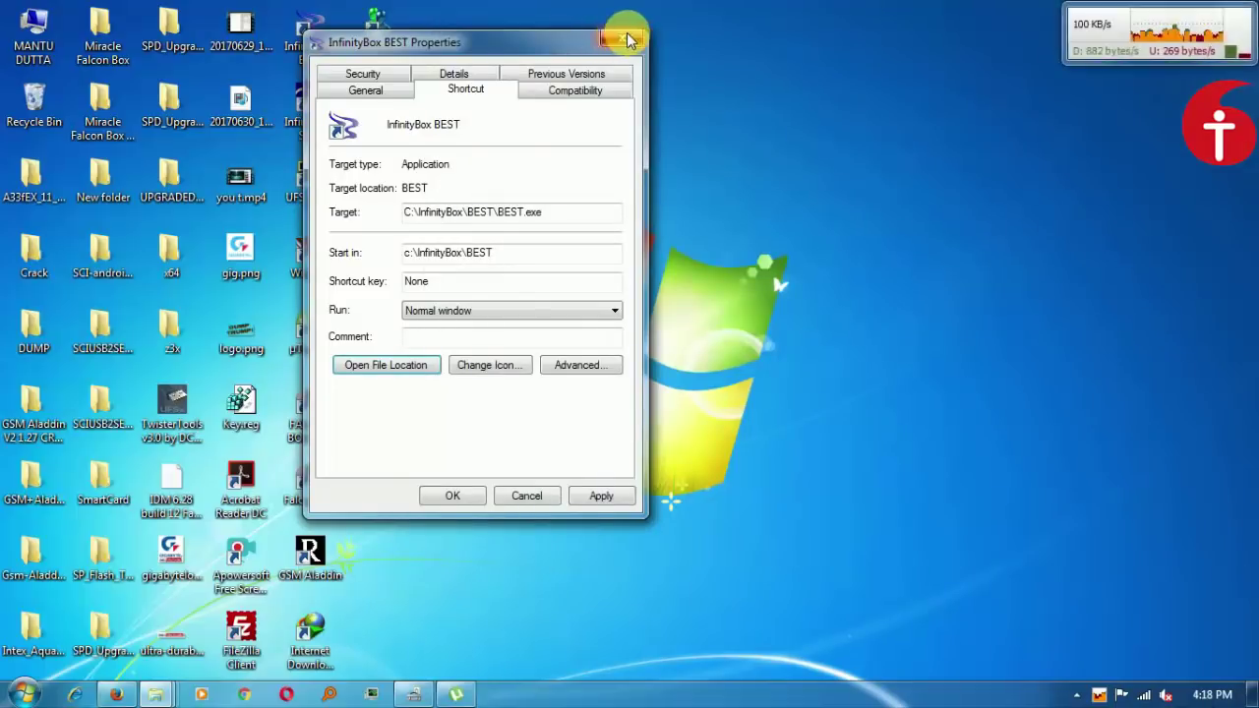
pyautogui.click(629, 39)
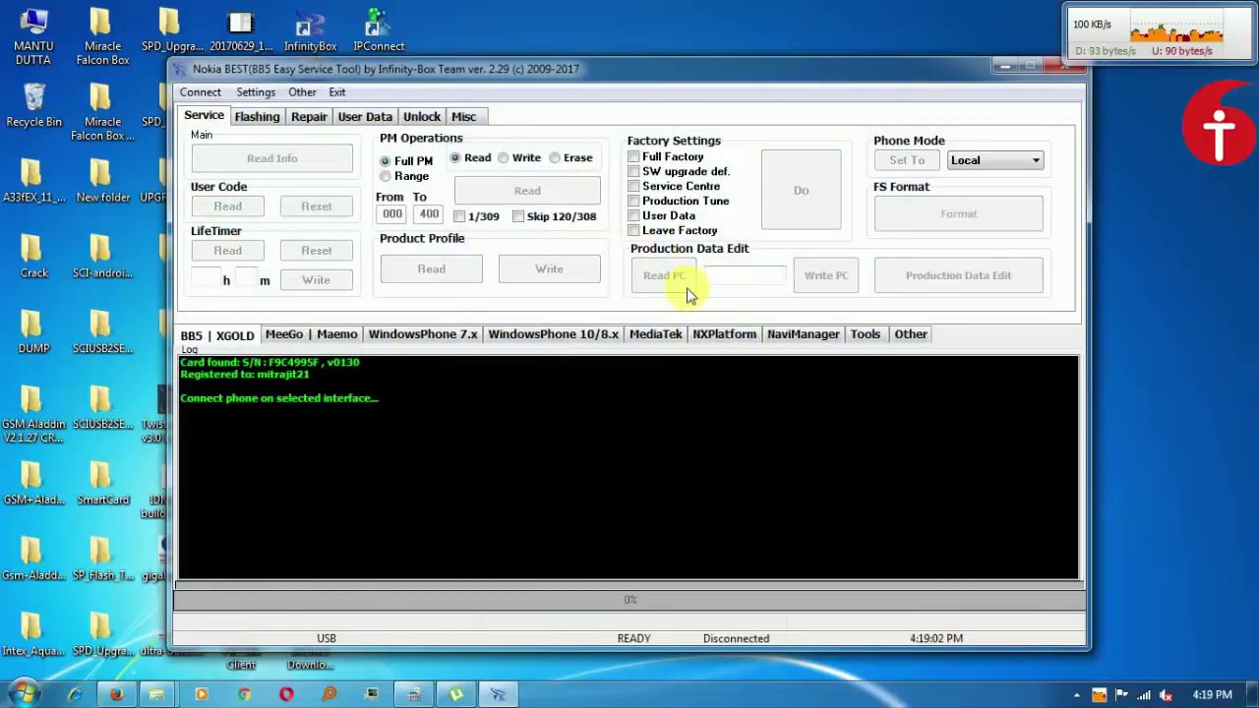
# Open the BB5 flashing options and browse the phone model list, keeping RA-6.
pyautogui.click(257, 117)
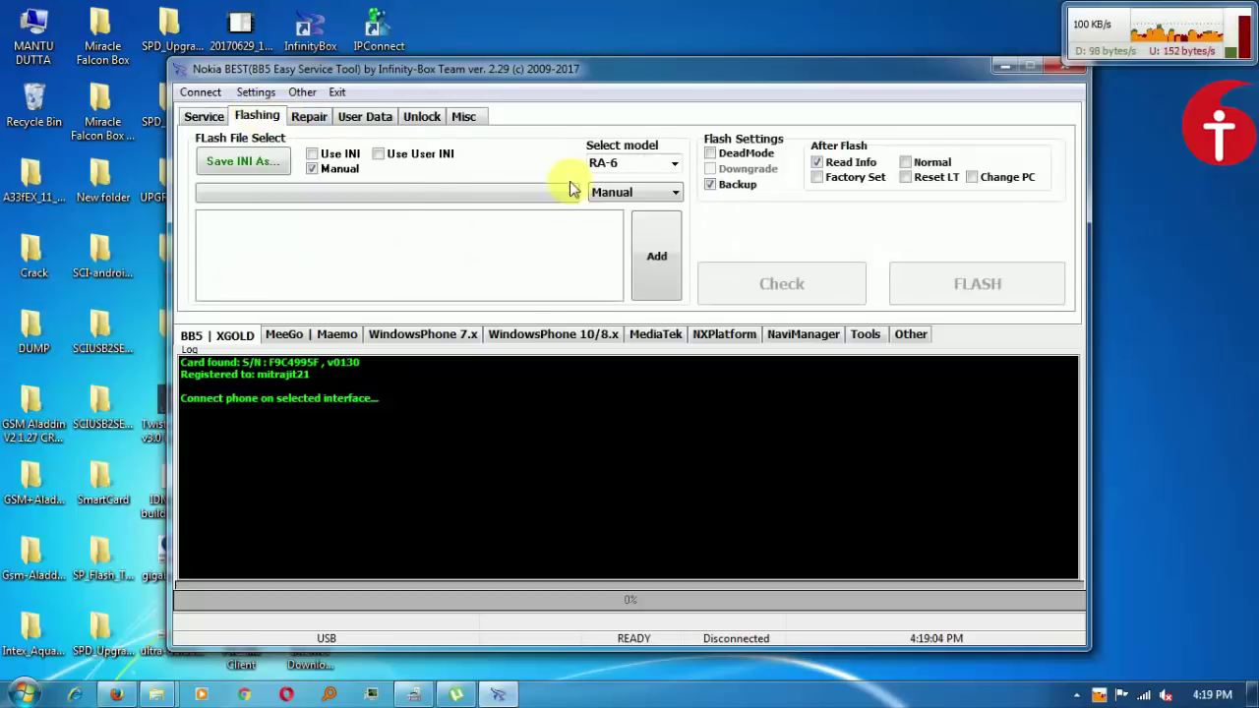
pyautogui.click(675, 163)
pyautogui.moveTo(674, 194); pyautogui.dragTo(685, 369)
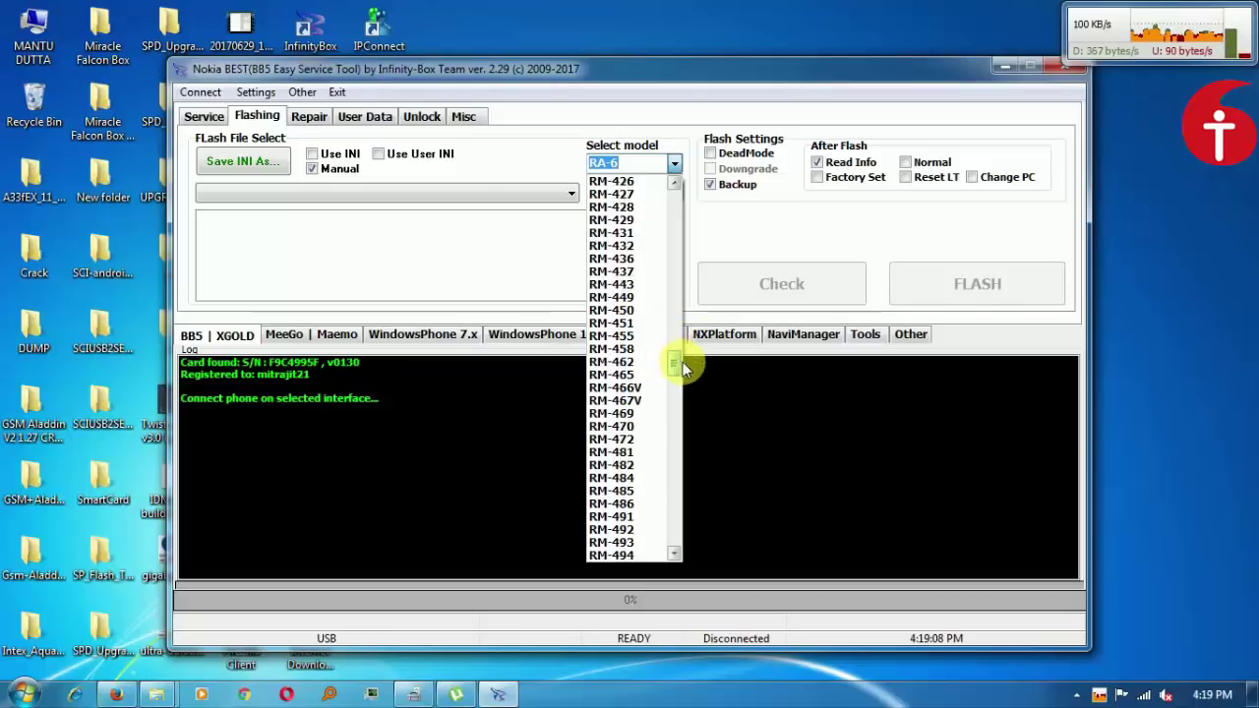
pyautogui.click(744, 229)
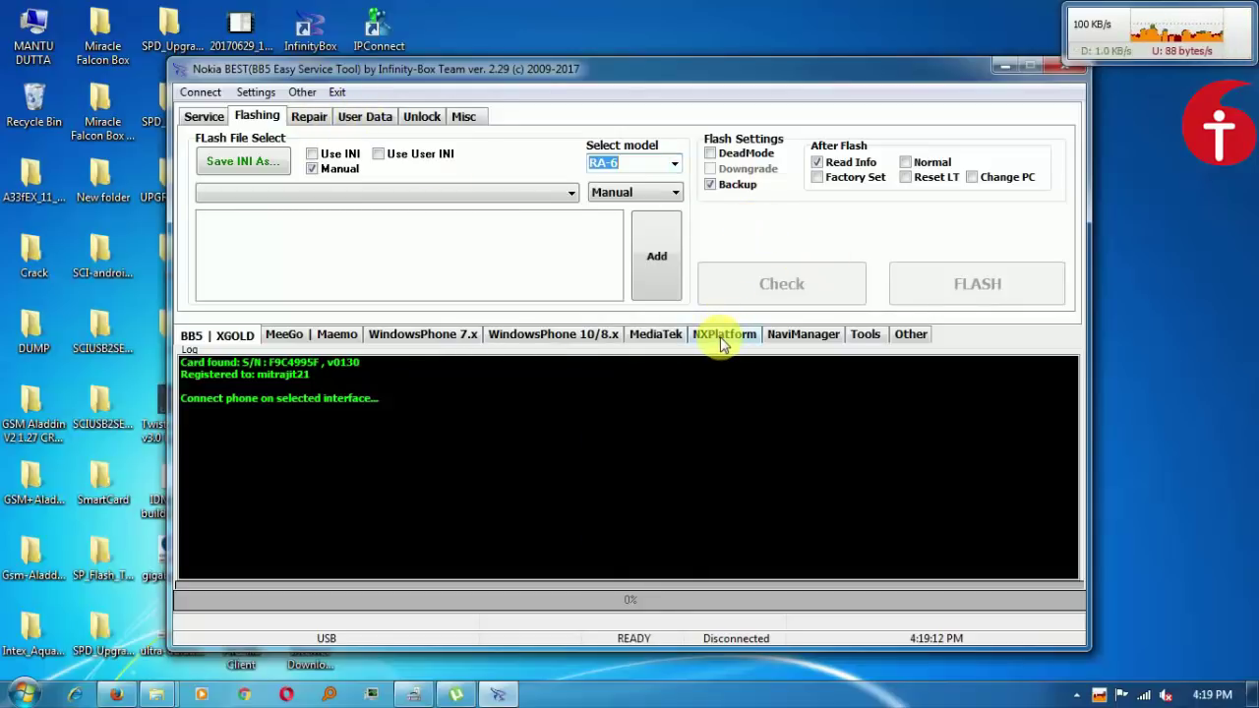
# View the NaviManager, WindowsPhone, and MeeGo pages, return to BB5 | XGOLD, then minimise BEST.
pyautogui.click(779, 335)
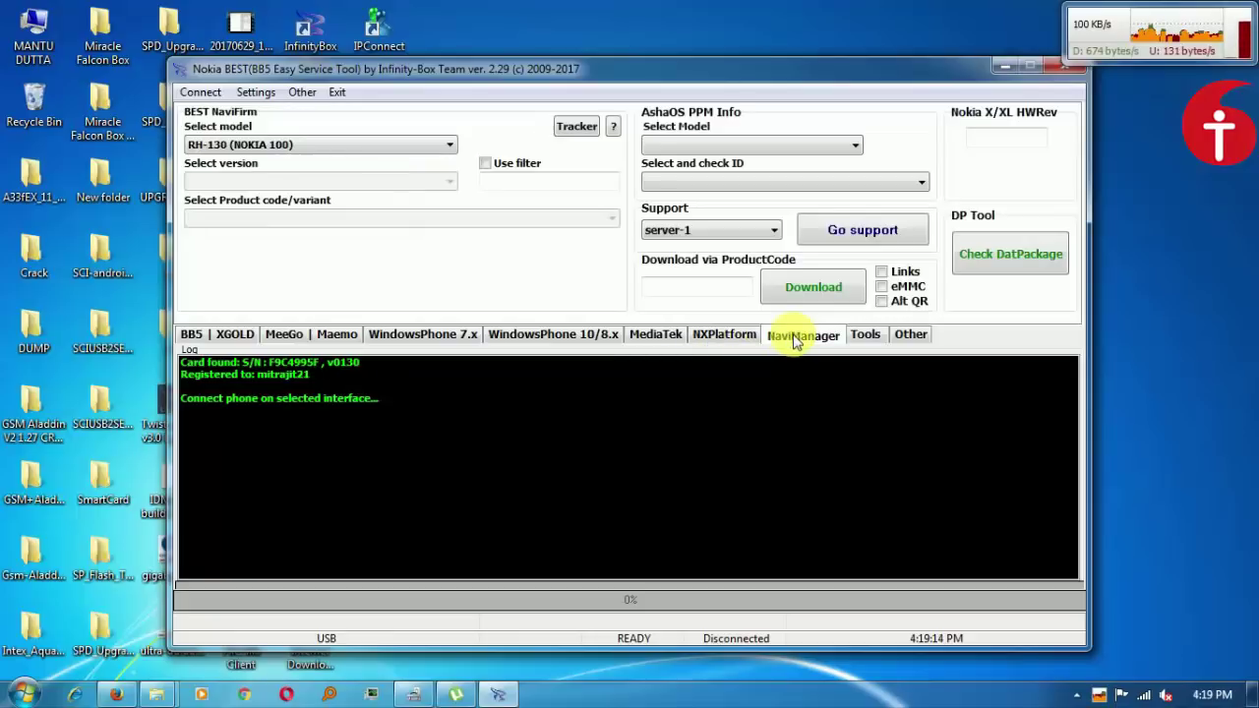
pyautogui.click(547, 335)
pyautogui.click(446, 338)
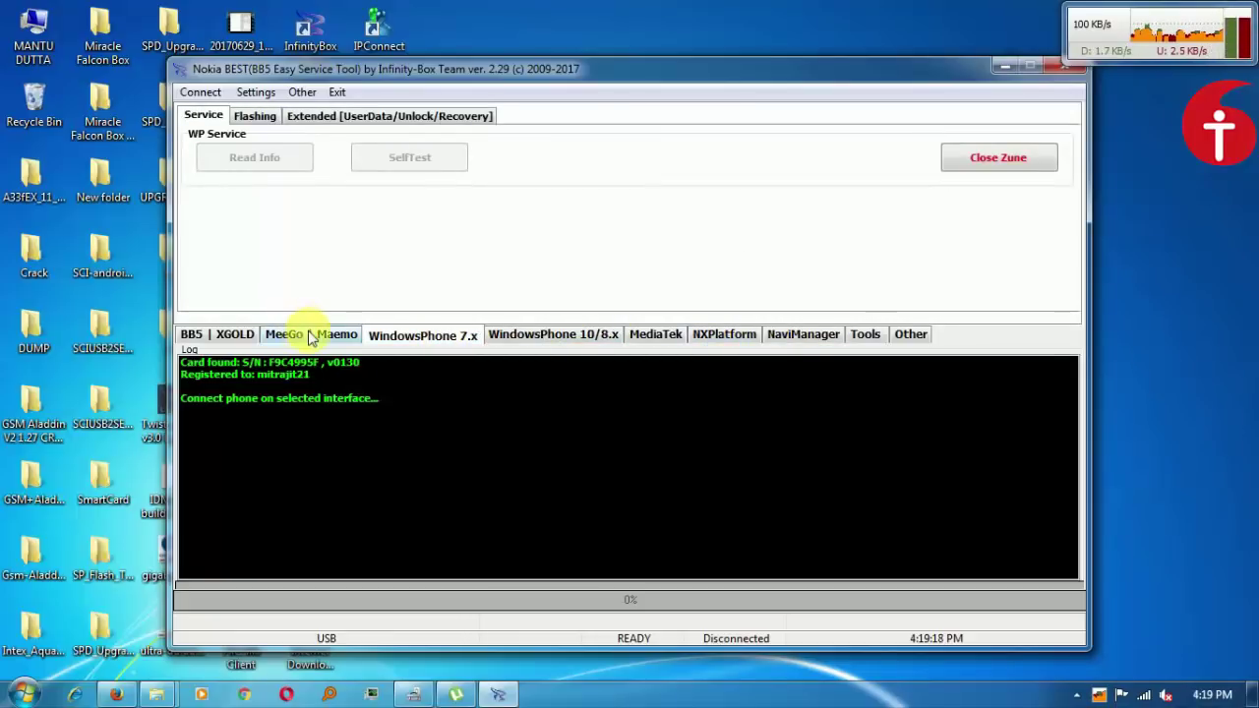
pyautogui.click(313, 332)
pyautogui.click(232, 336)
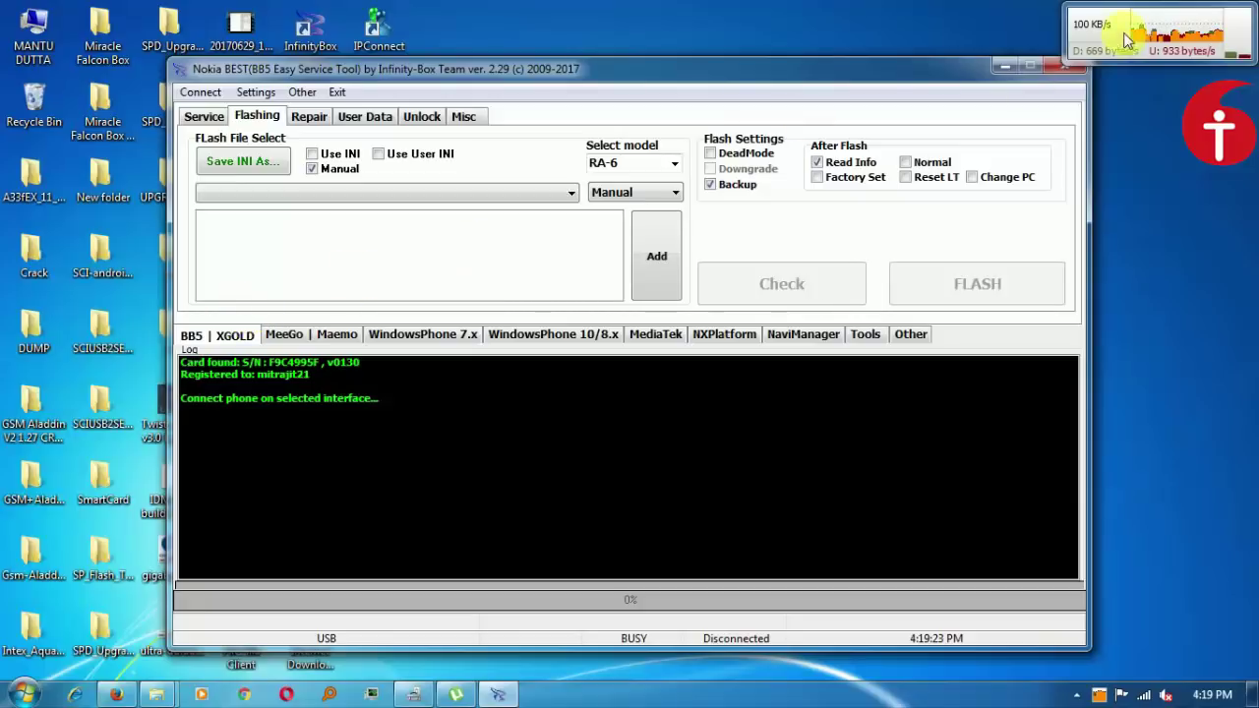
pyautogui.click(1005, 66)
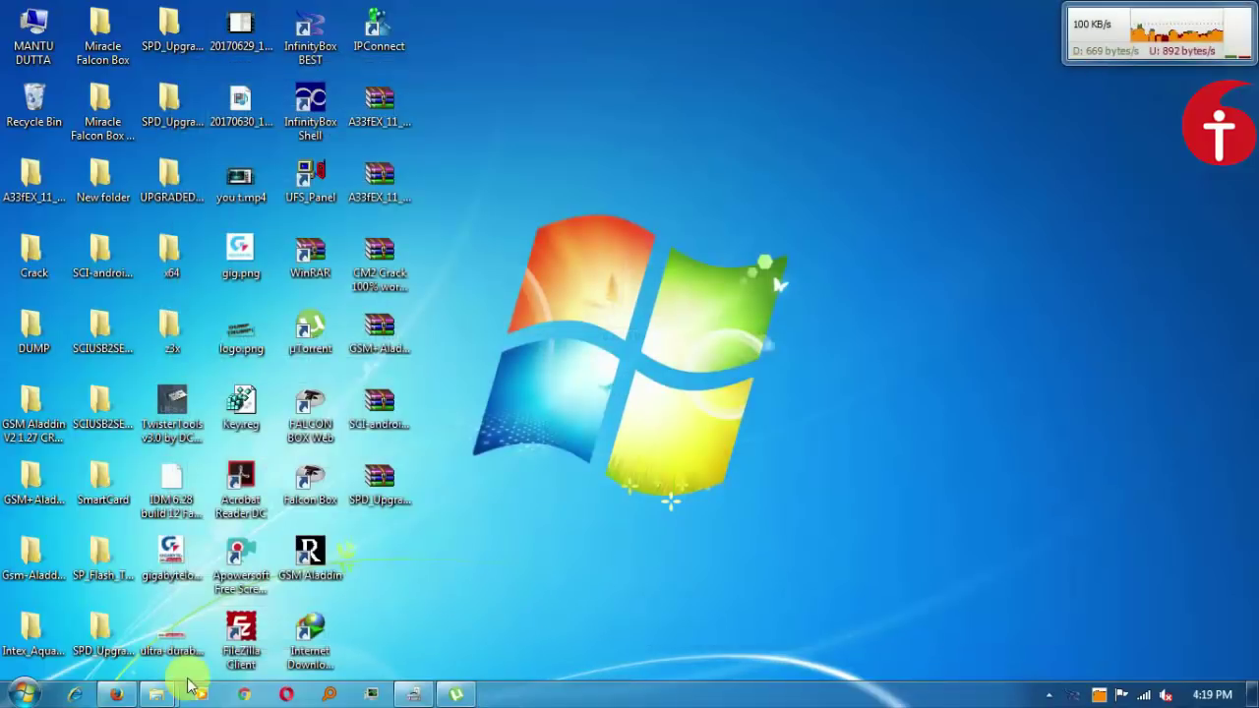
pyautogui.moveTo(160, 688)
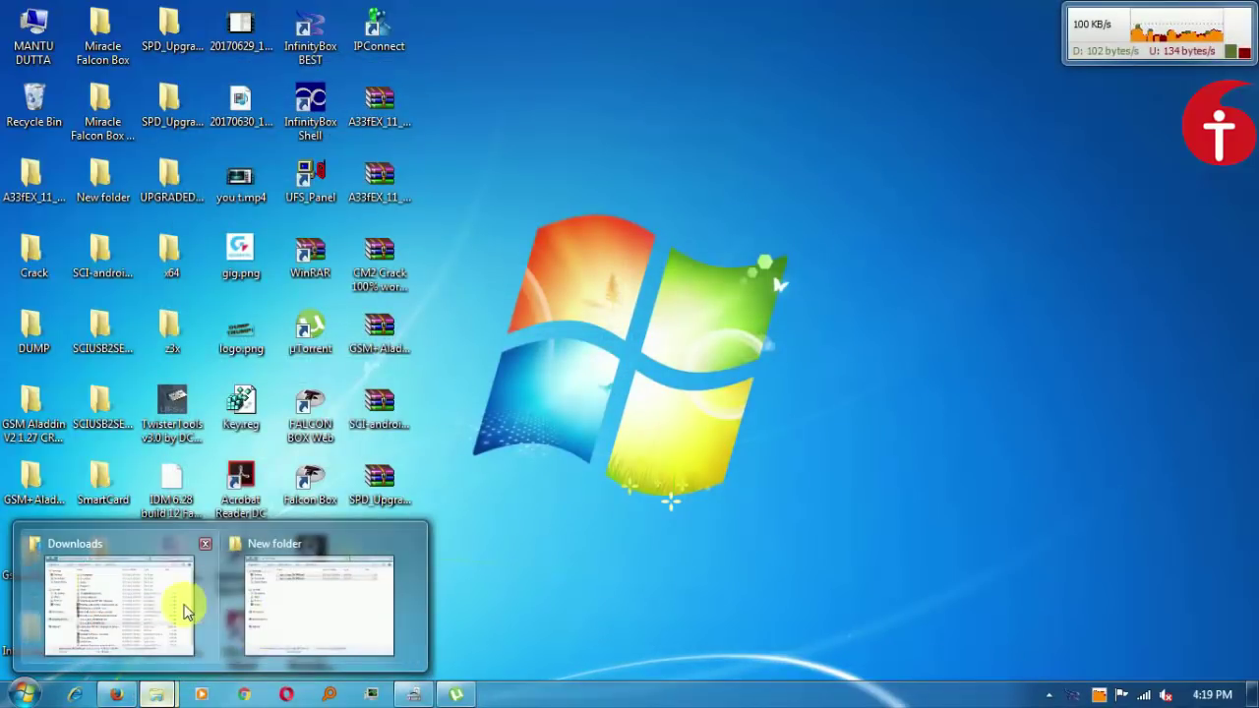
pyautogui.click(181, 604)
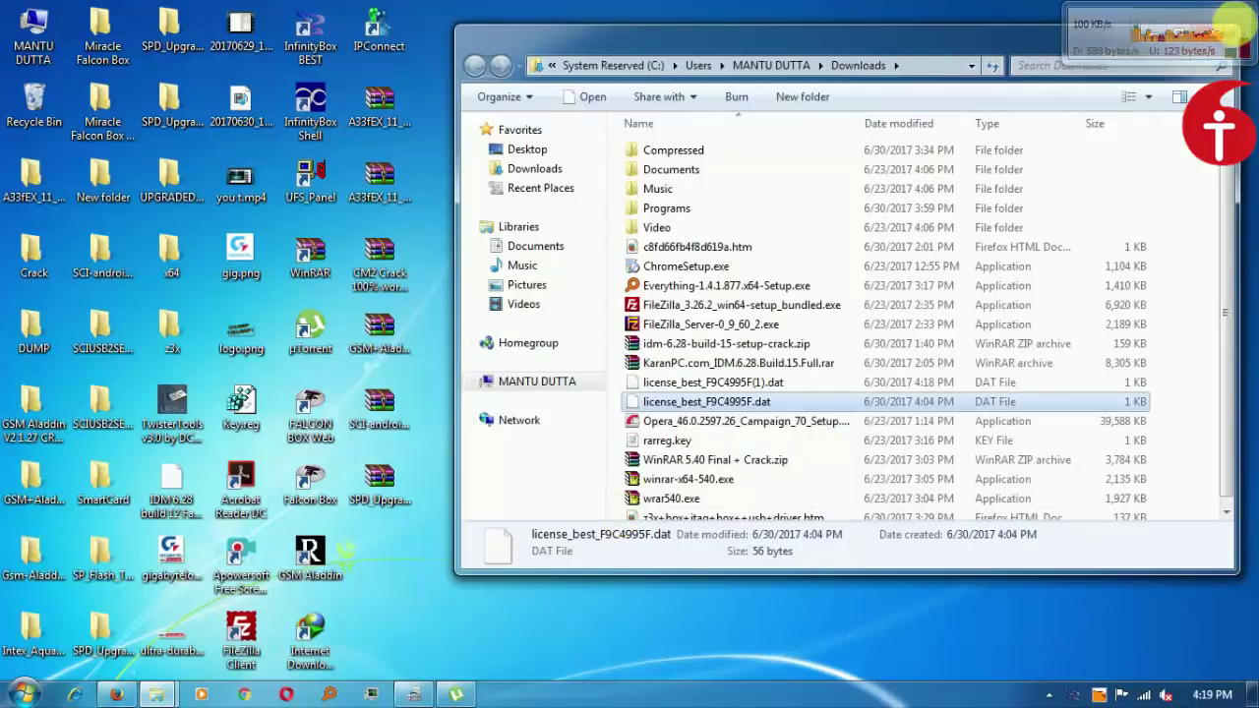
pyautogui.press('super+d')
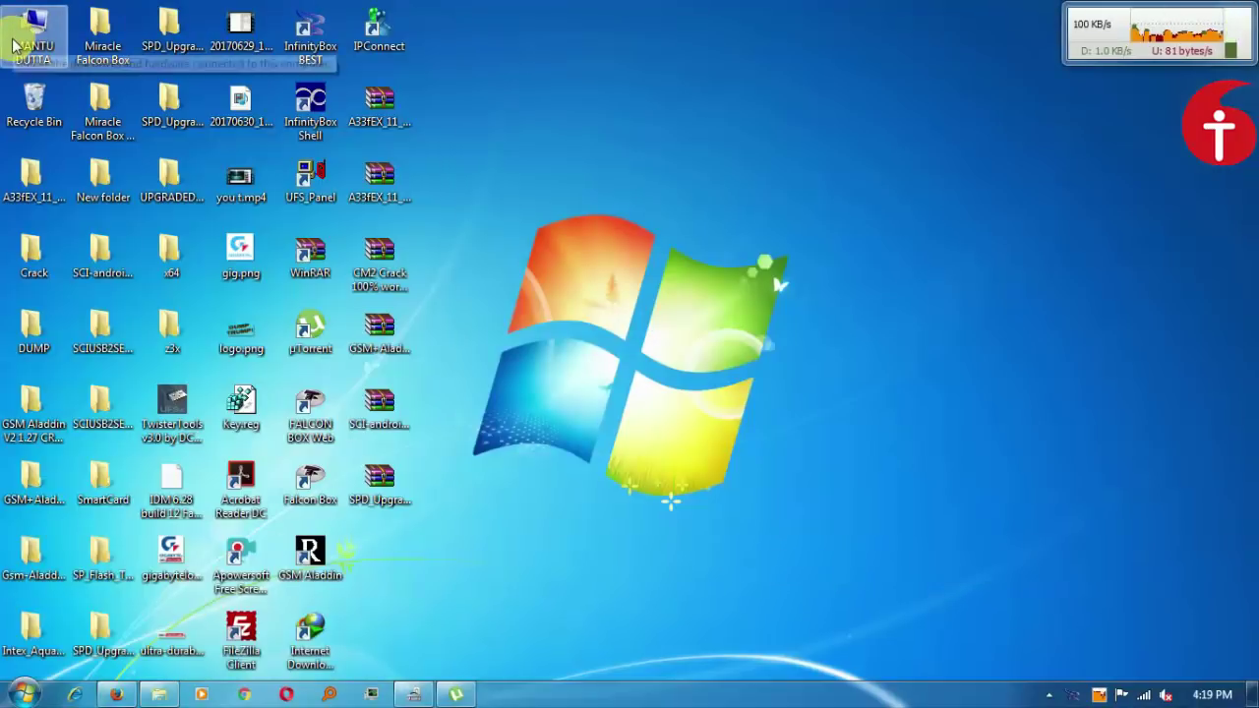